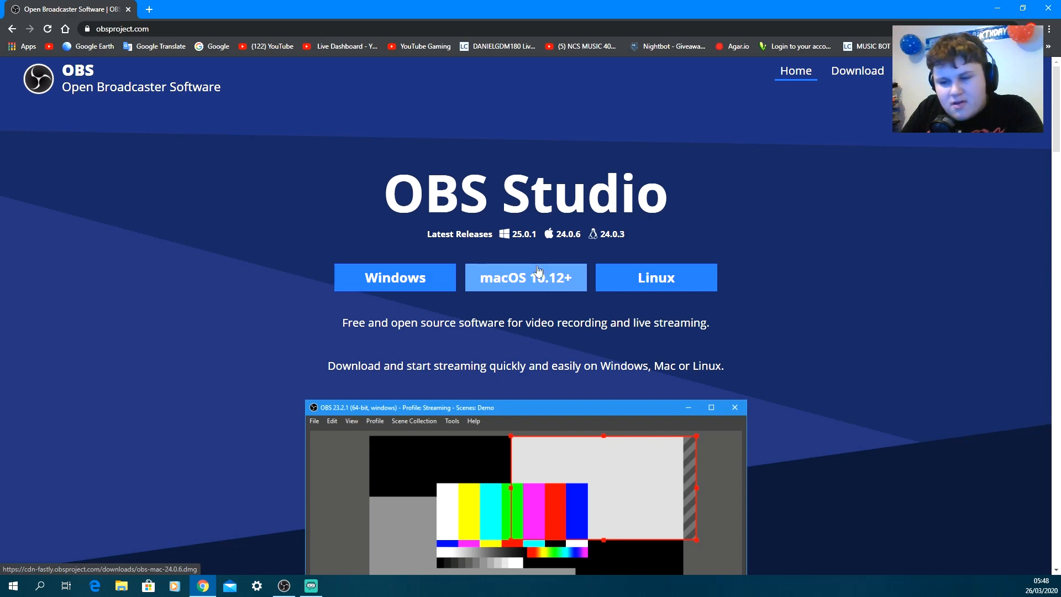
- Close the browser window showing the download page and switch to OBS Studio
{"action": "left_click", "coordinate": [1049, 8]}
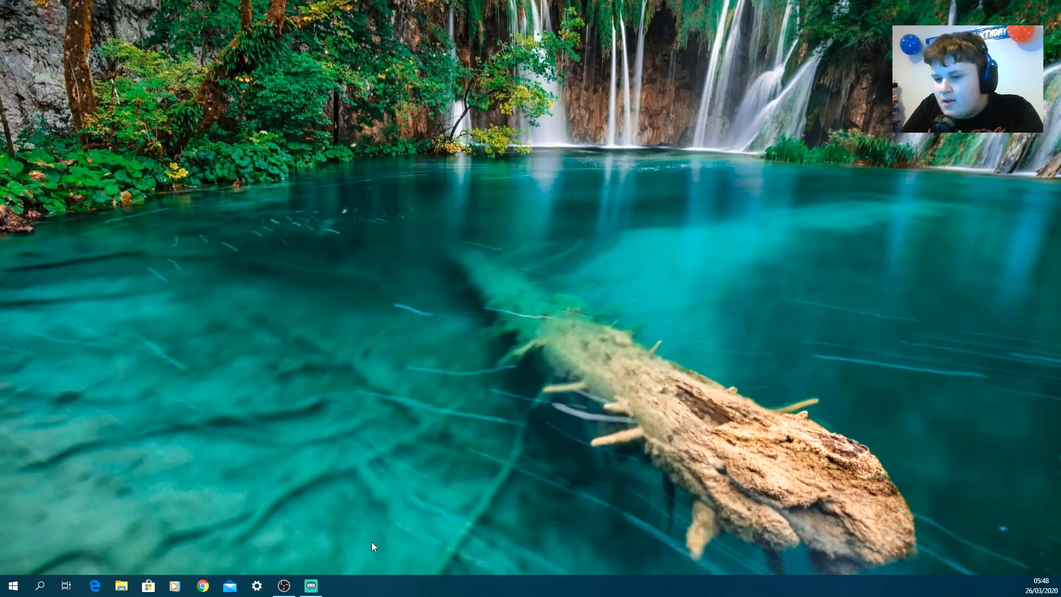
{"action": "left_click", "coordinate": [283, 587]}
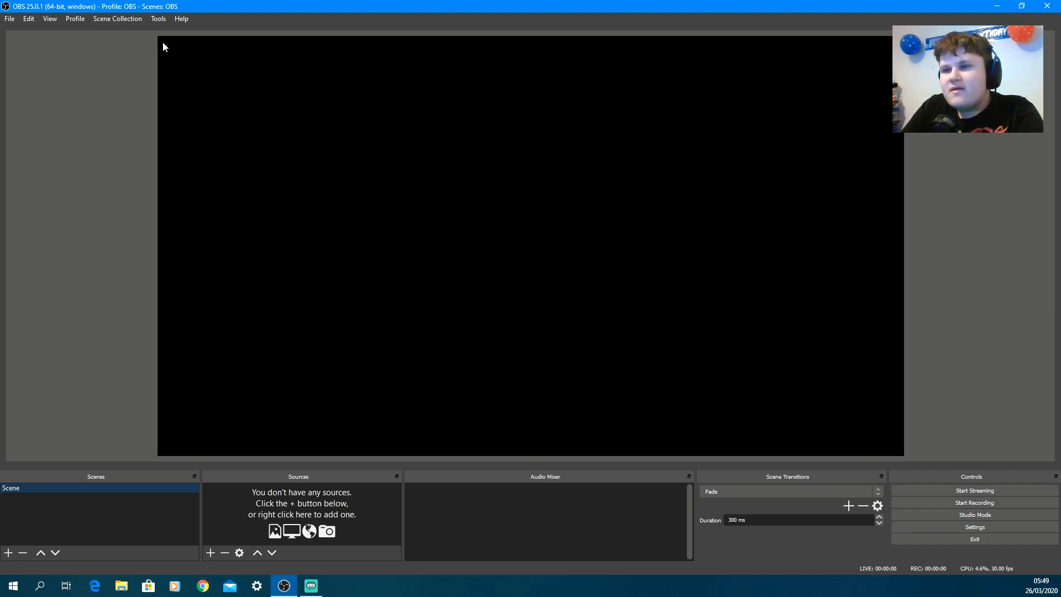
{"action": "left_click", "coordinate": [159, 19]}
{"action": "left_click", "coordinate": [127, 39]}
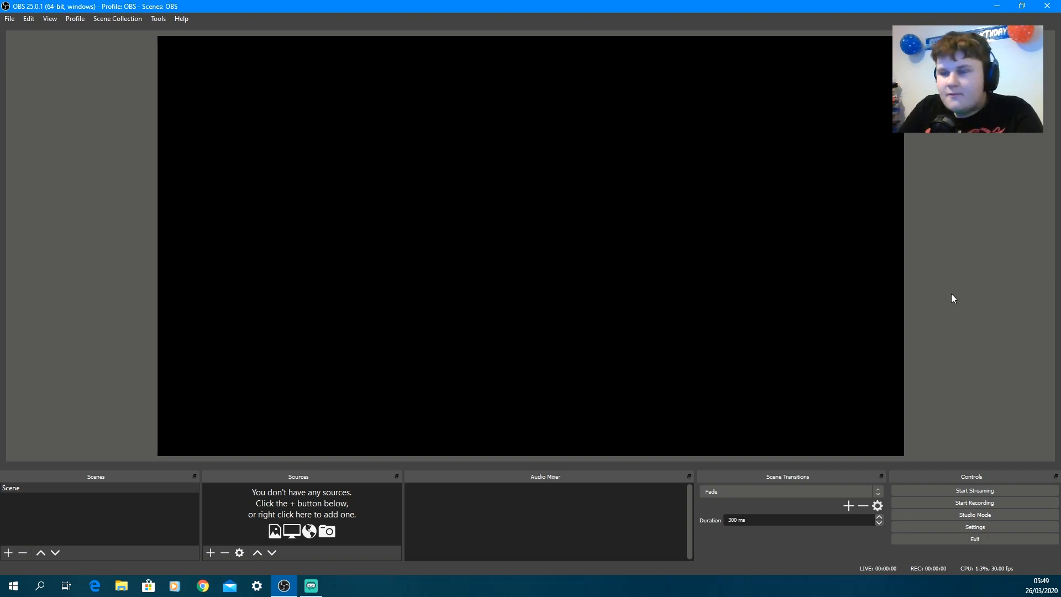
- Open the program settings, enlarge the settings window and look through the General options
{"action": "left_click", "coordinate": [1017, 526]}
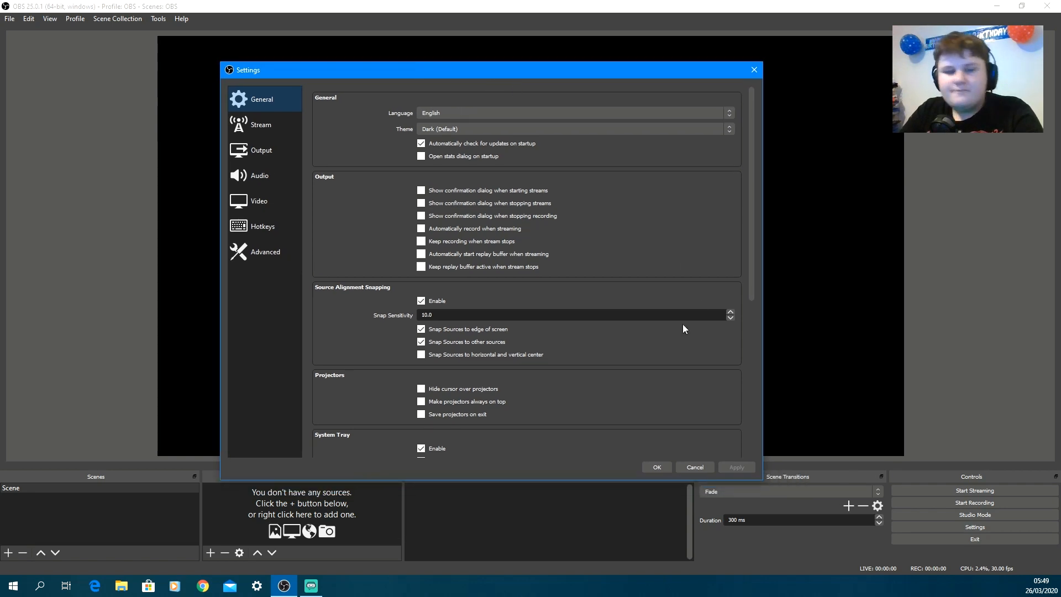
{"action": "left_click_drag", "start_coordinate": [762, 479], "coordinate": [781, 499]}
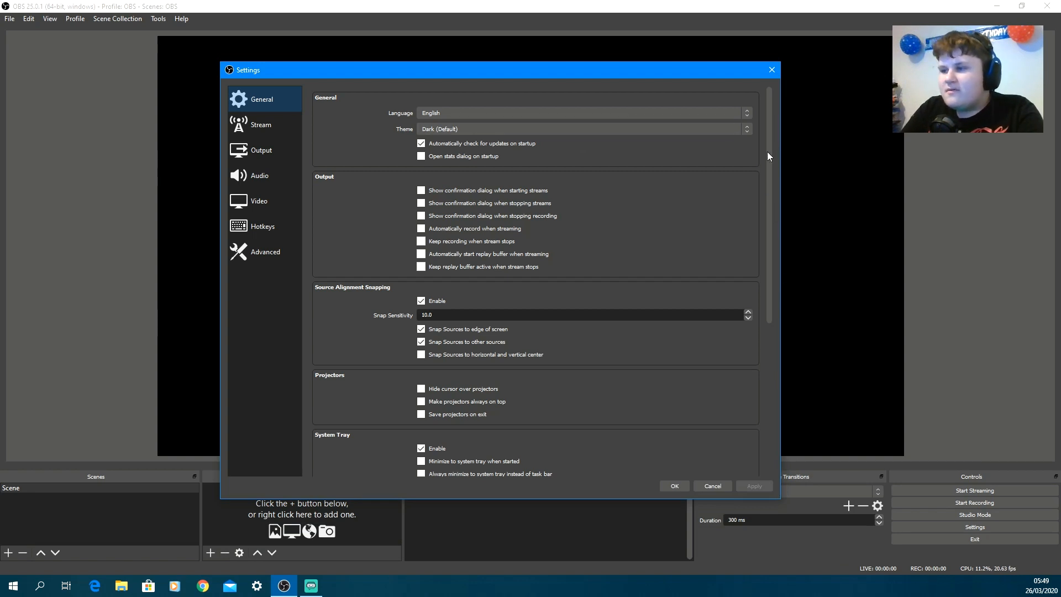
{"action": "left_click_drag", "start_coordinate": [771, 134], "coordinate": [771, 365]}
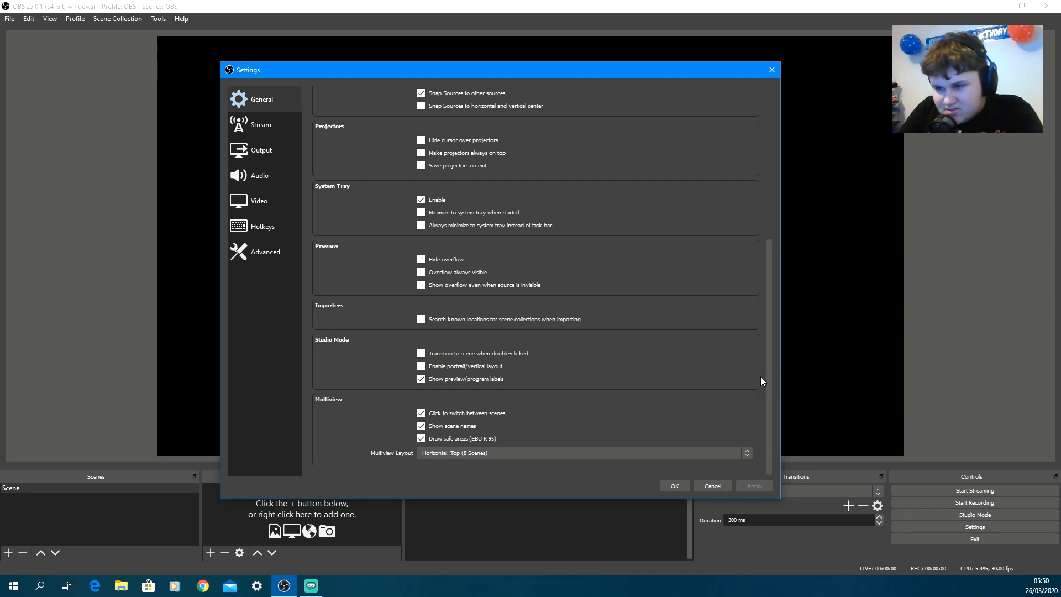
{"action": "scroll", "coordinate": [761, 332], "scroll_direction": "up", "scroll_amount": 7}
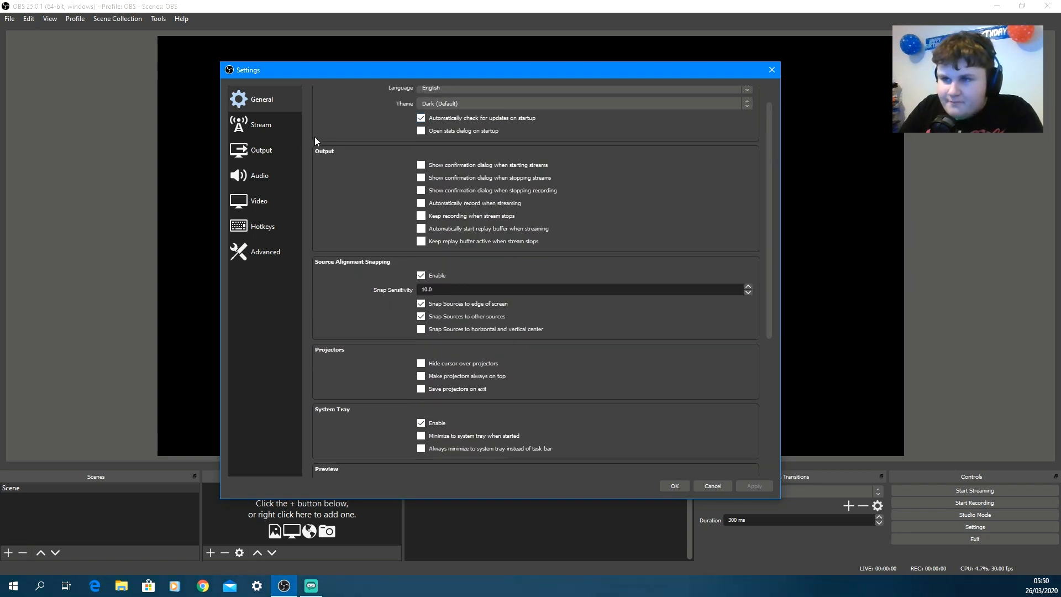
- Set the streaming service to YouTube / YouTube Gaming in the stream settings
{"action": "left_click", "coordinate": [264, 125]}
{"action": "left_click", "coordinate": [492, 102]}
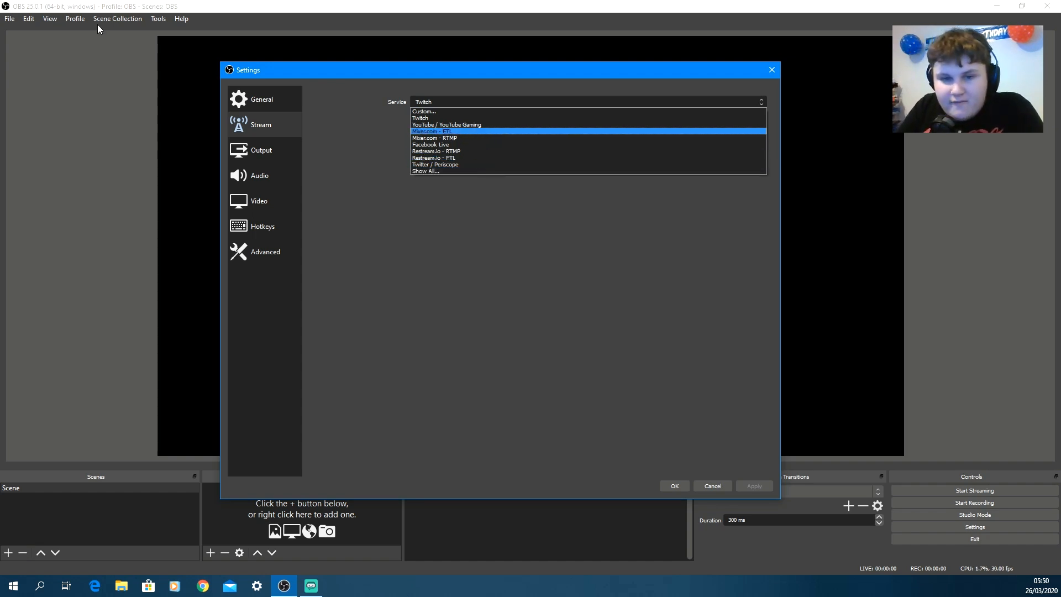
{"action": "key", "text": "alt+Tab"}
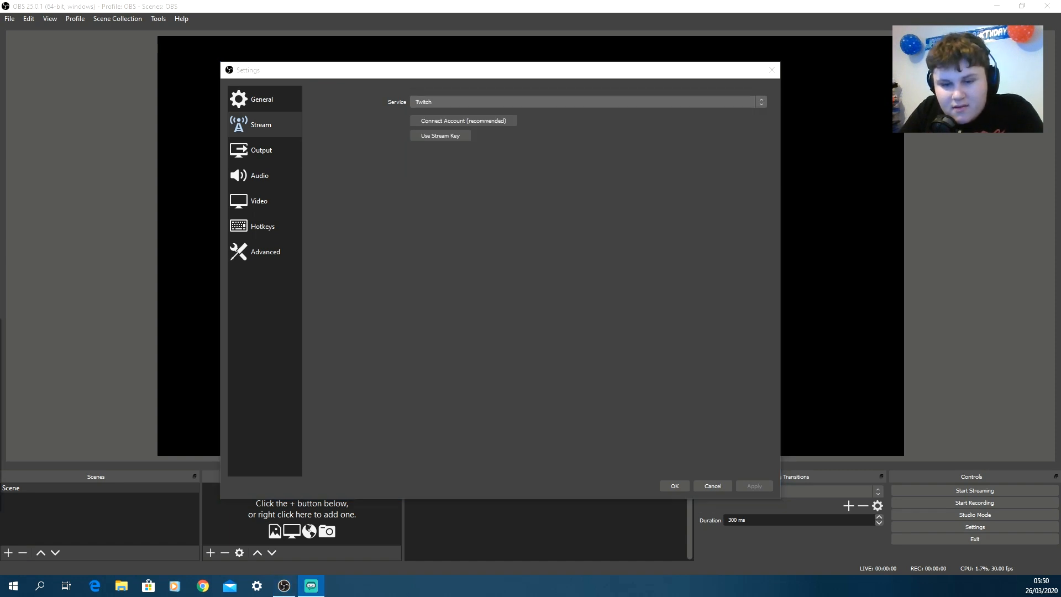
{"action": "left_click", "coordinate": [593, 183]}
{"action": "left_click", "coordinate": [465, 105]}
{"action": "left_click", "coordinate": [457, 118]}
{"action": "left_click", "coordinate": [436, 122]}
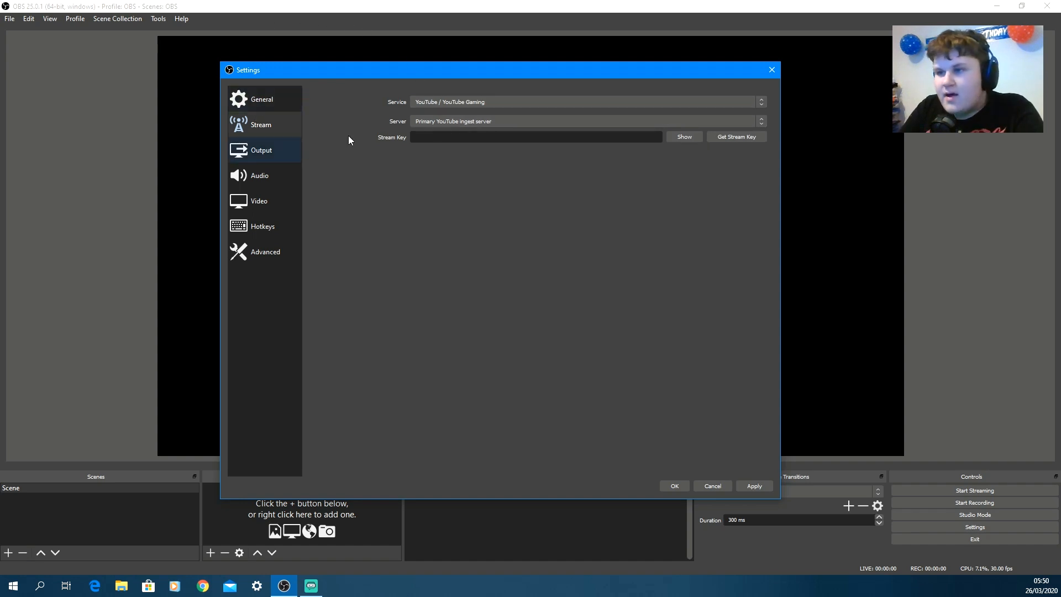
- Set the output mode to Advanced with the x264 streaming encoder and disable enforcing the streaming service encoder settings
{"action": "left_click", "coordinate": [304, 151]}
{"action": "left_click", "coordinate": [438, 100]}
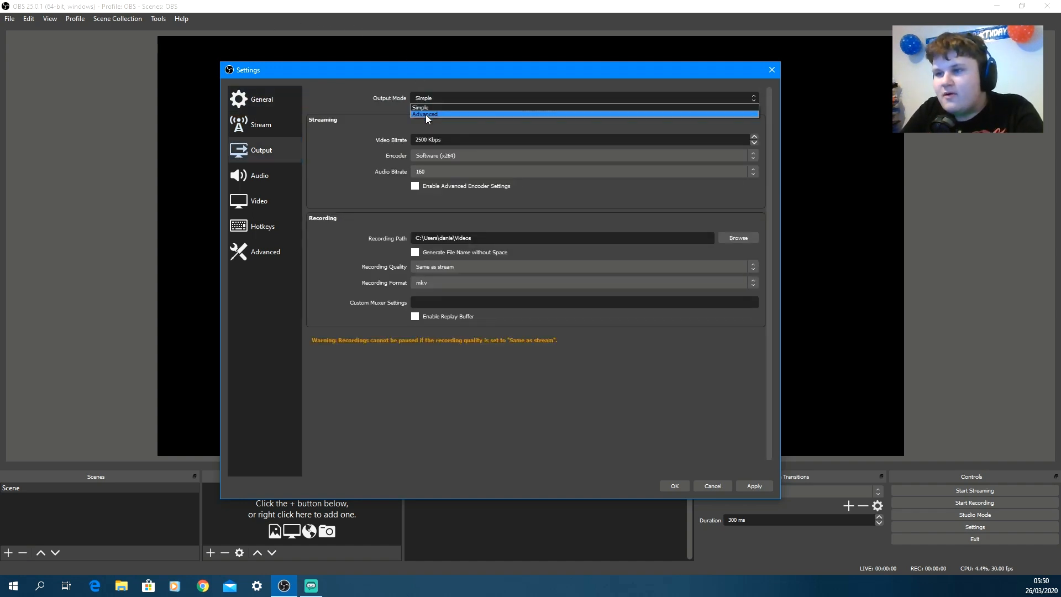
{"action": "left_click", "coordinate": [425, 114]}
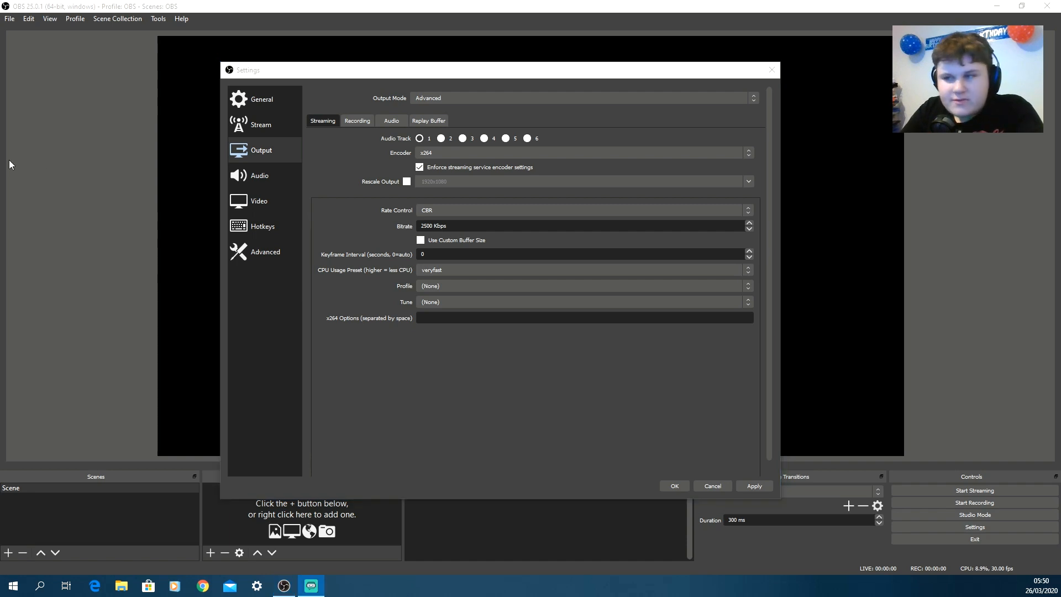
{"action": "left_click", "coordinate": [430, 158]}
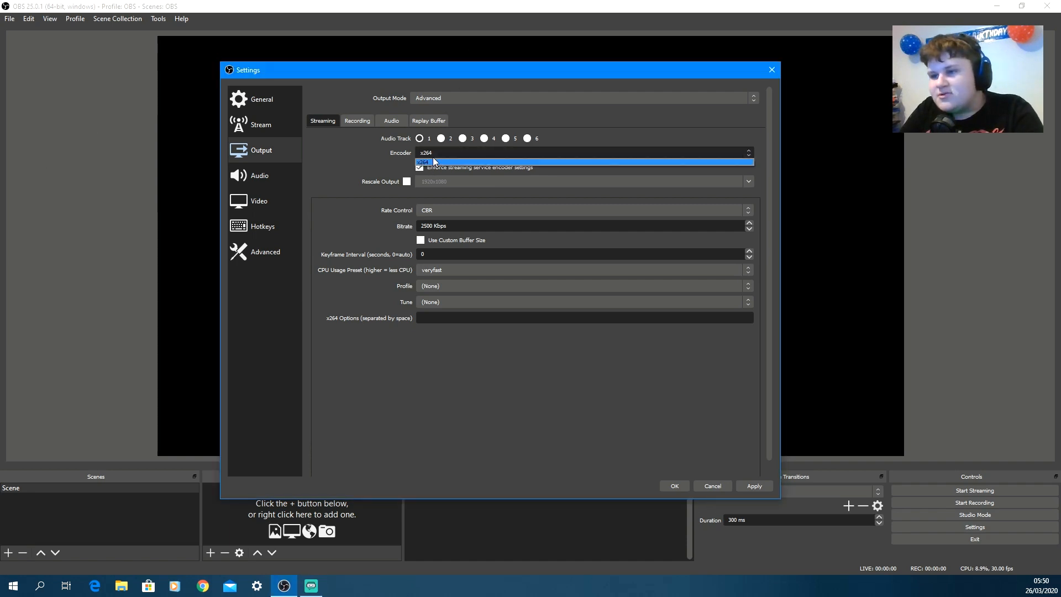
{"action": "left_click", "coordinate": [429, 157]}
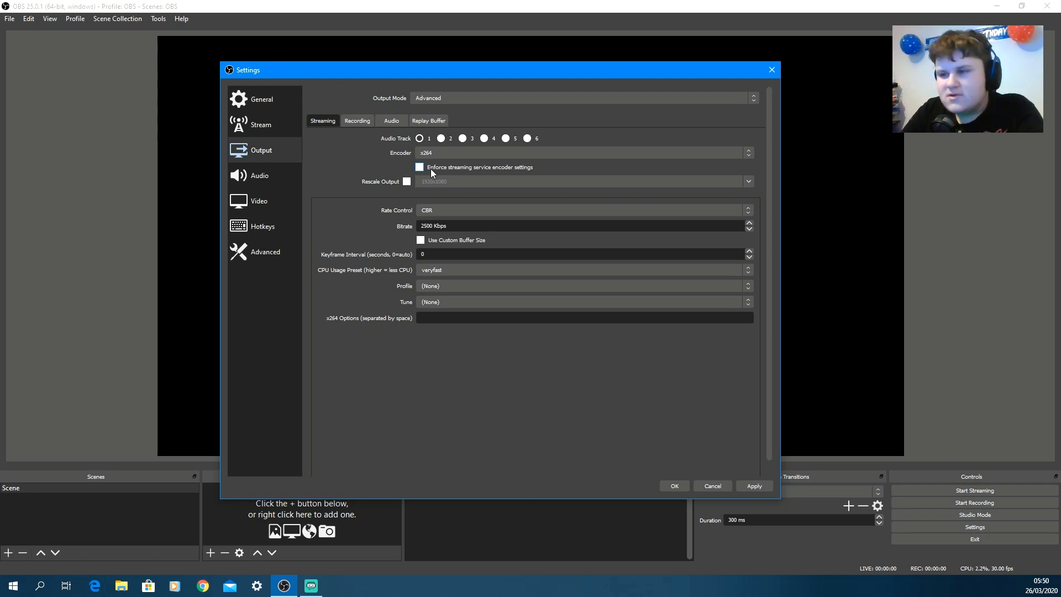
- Set the streaming bitrate to 4000 Kbps and the keyframe interval to 2 seconds
{"action": "left_click_drag", "start_coordinate": [465, 226], "coordinate": [322, 228]}
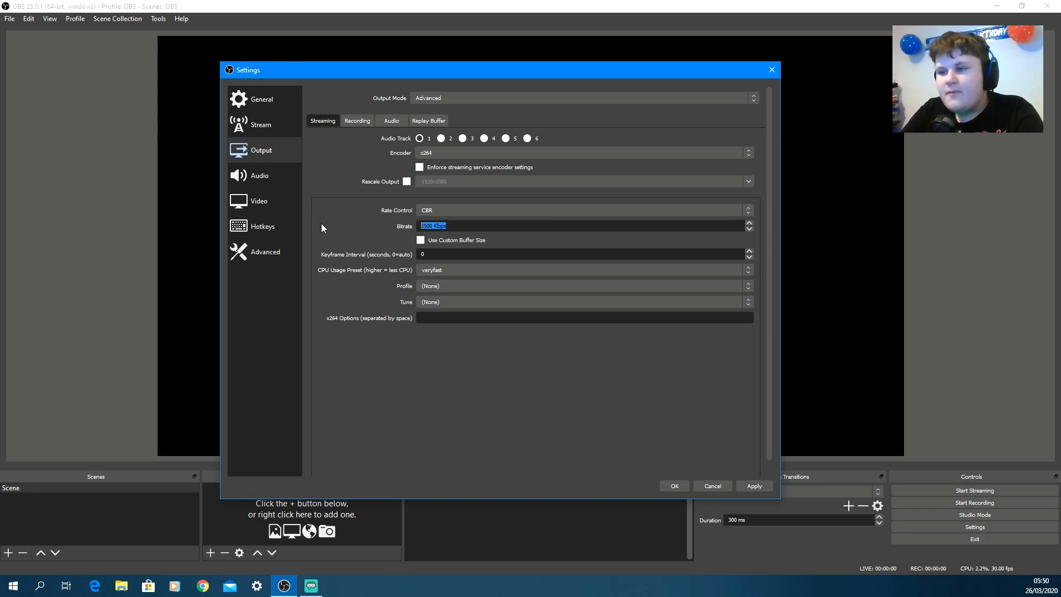
{"action": "left_click", "coordinate": [300, 206]}
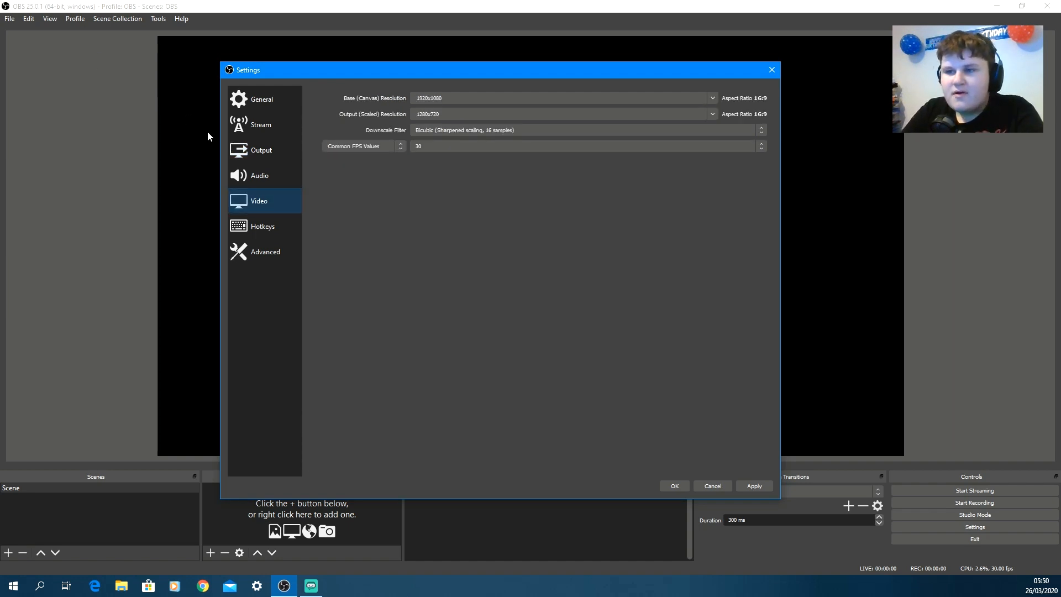
{"action": "left_click", "coordinate": [234, 145]}
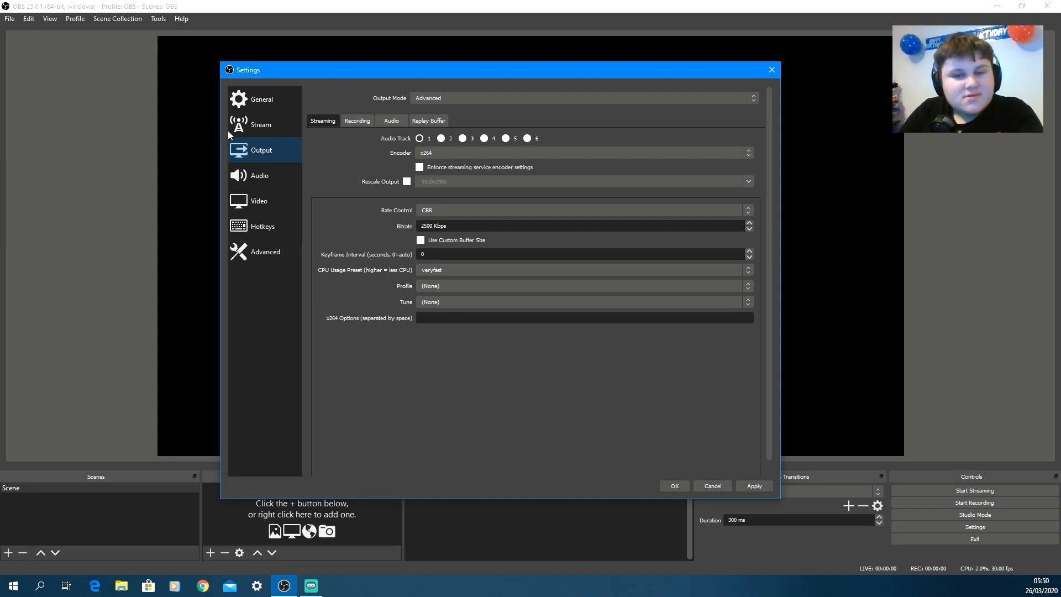
{"action": "left_click", "coordinate": [438, 231]}
{"action": "key", "text": "ctrl+a"}
{"action": "type", "text": "4000"}
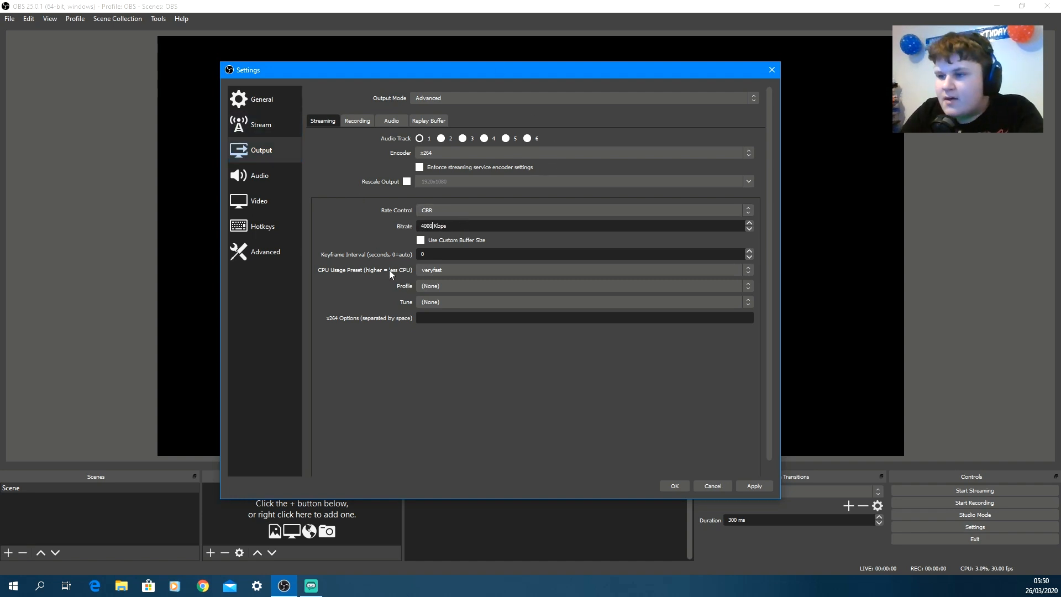
{"action": "left_click", "coordinate": [428, 254]}
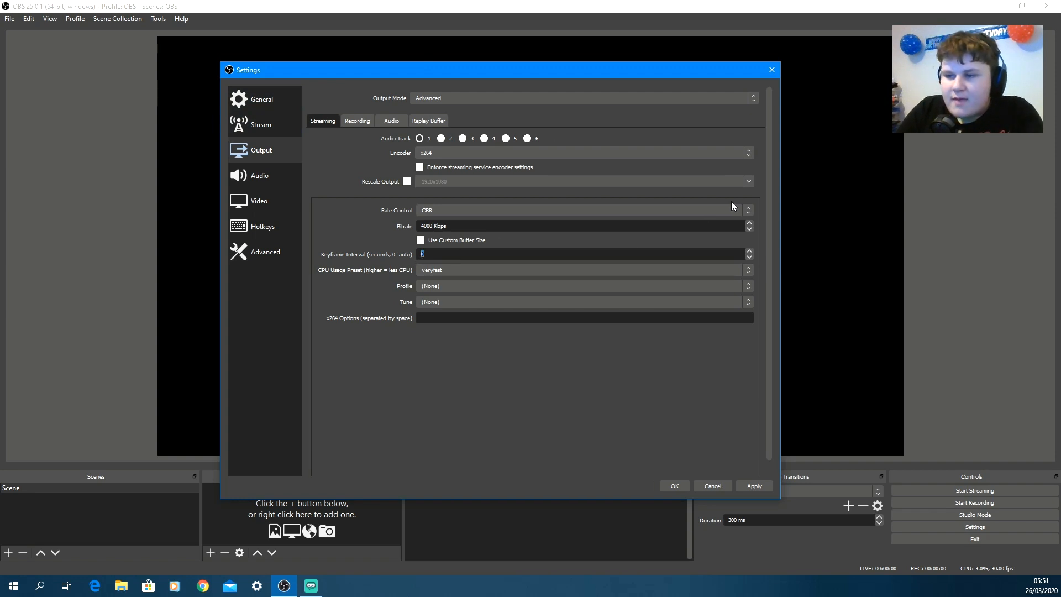
{"action": "type", "text": "2"}
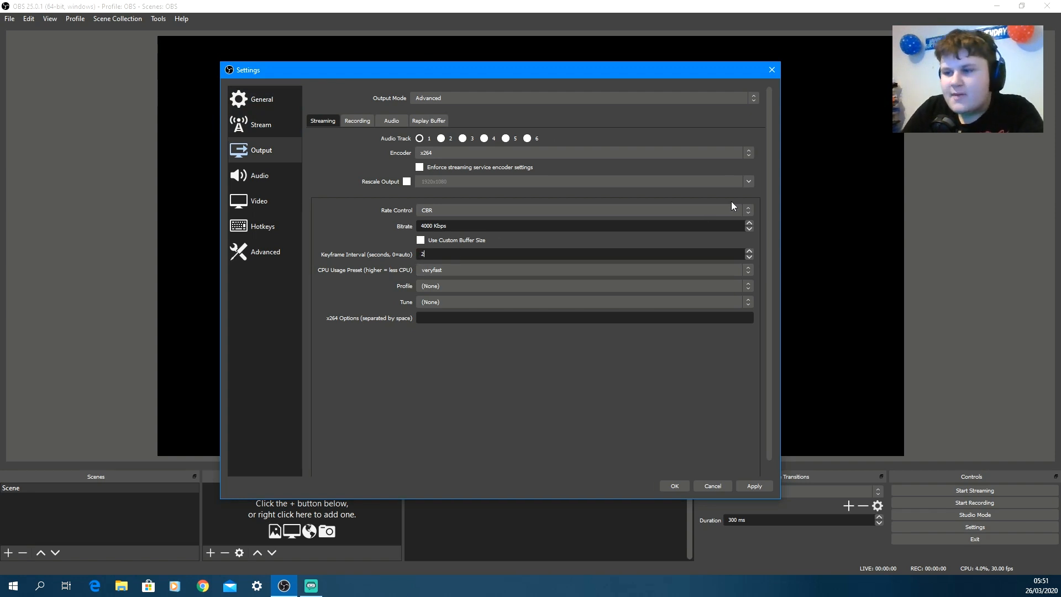
- Choose the veryfast CPU usage preset and the high profile for the streaming encoder
{"action": "left_click", "coordinate": [446, 274]}
{"action": "left_click", "coordinate": [443, 294]}
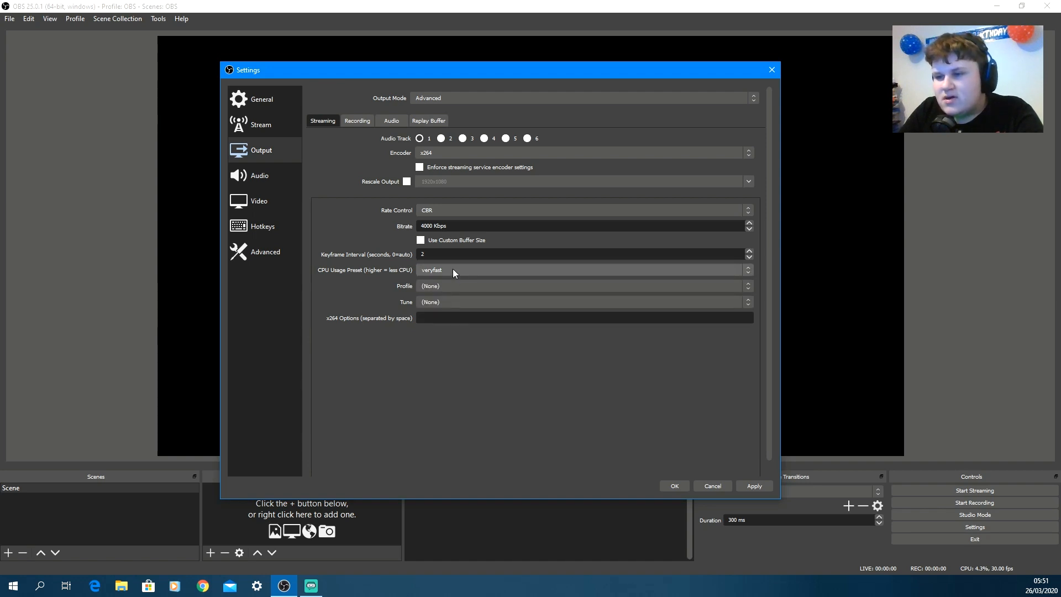
{"action": "left_click", "coordinate": [453, 269]}
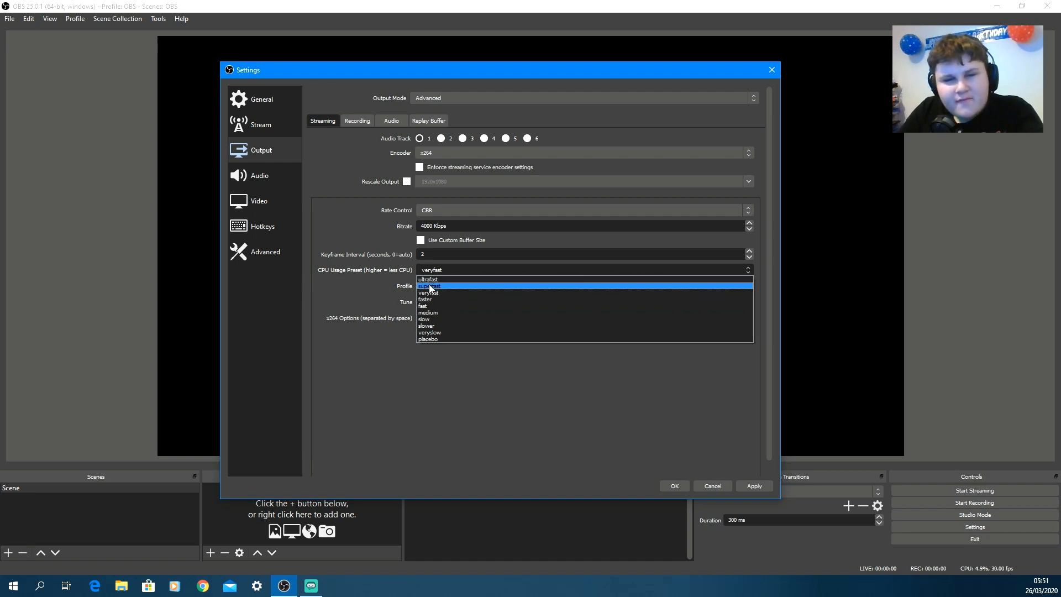
{"action": "left_click", "coordinate": [430, 292]}
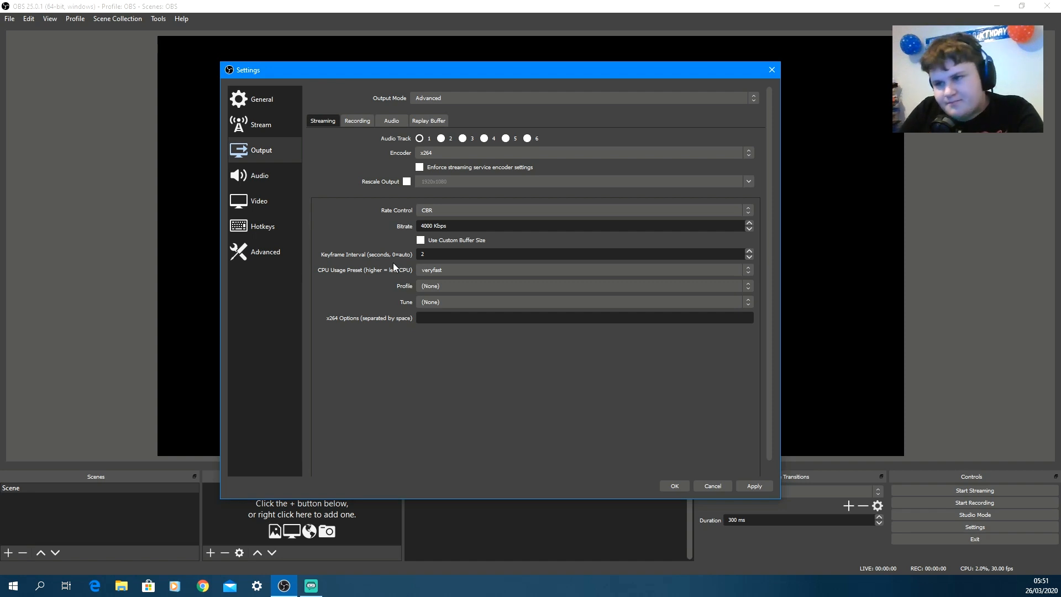
{"action": "left_click", "coordinate": [453, 287]}
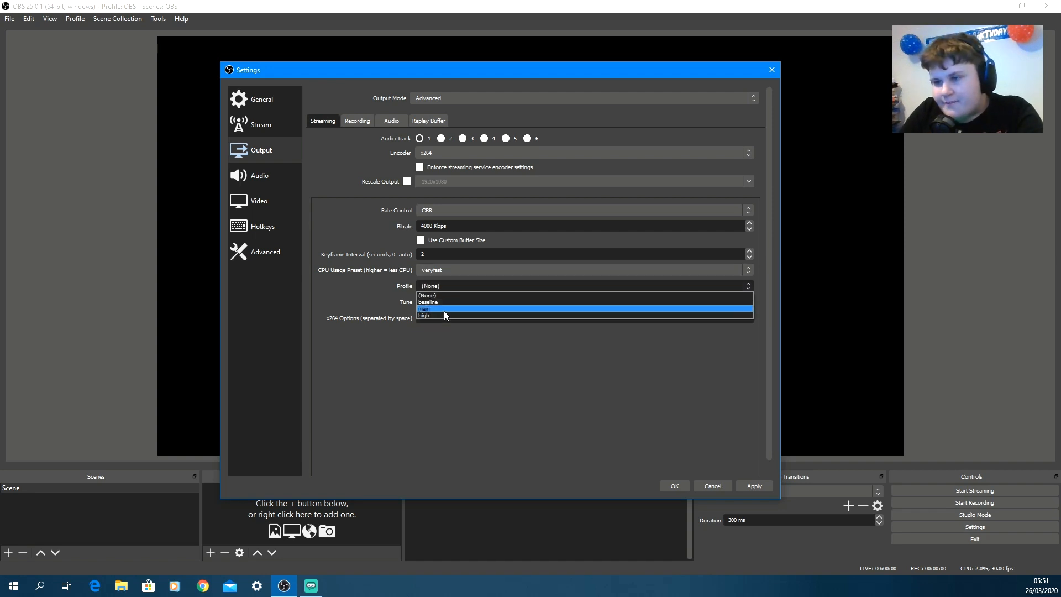
{"action": "left_click", "coordinate": [443, 315]}
{"action": "left_click", "coordinate": [447, 287]}
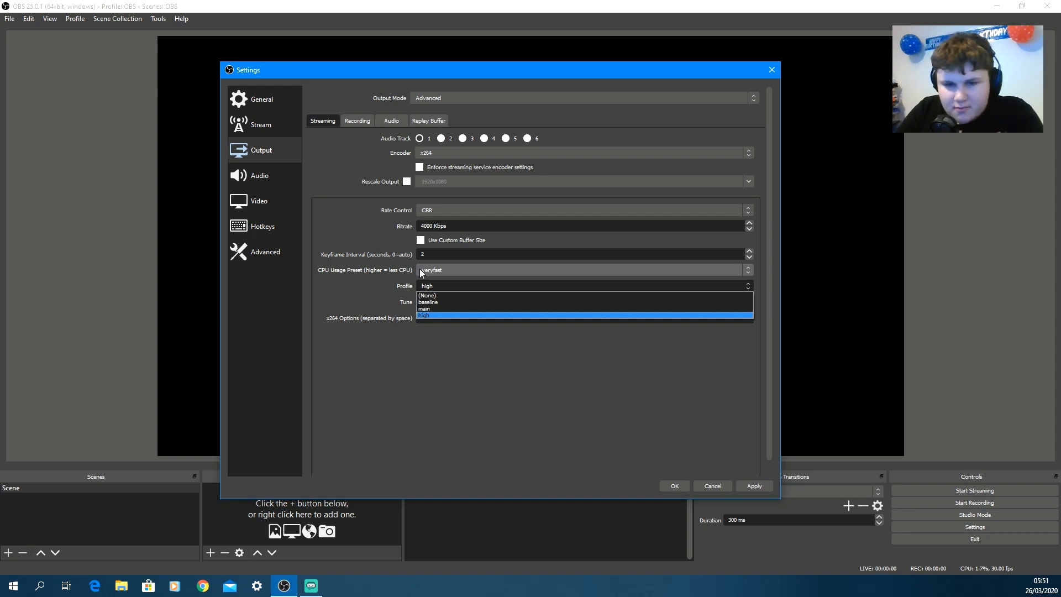
{"action": "left_click", "coordinate": [432, 314]}
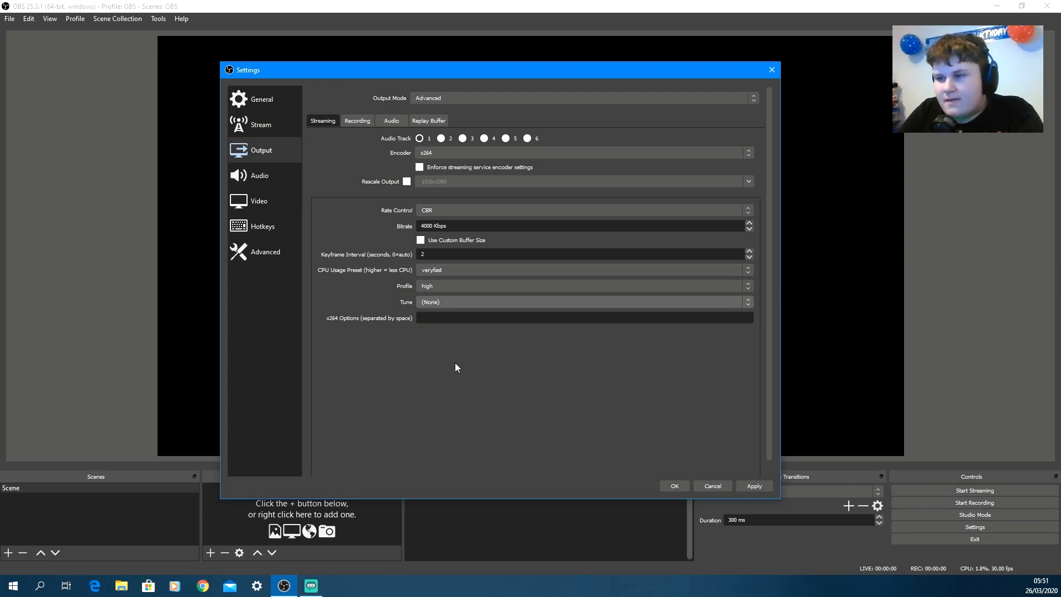
- Set the recording format to mp4 and the recording encoder to x264
{"action": "left_click", "coordinate": [362, 122]}
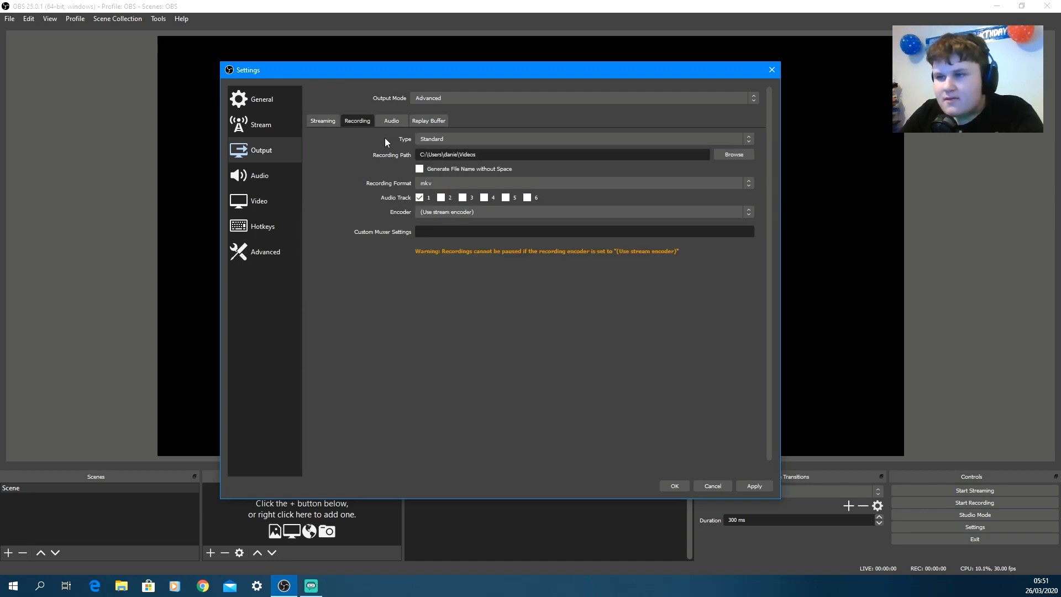
{"action": "left_click", "coordinate": [436, 182]}
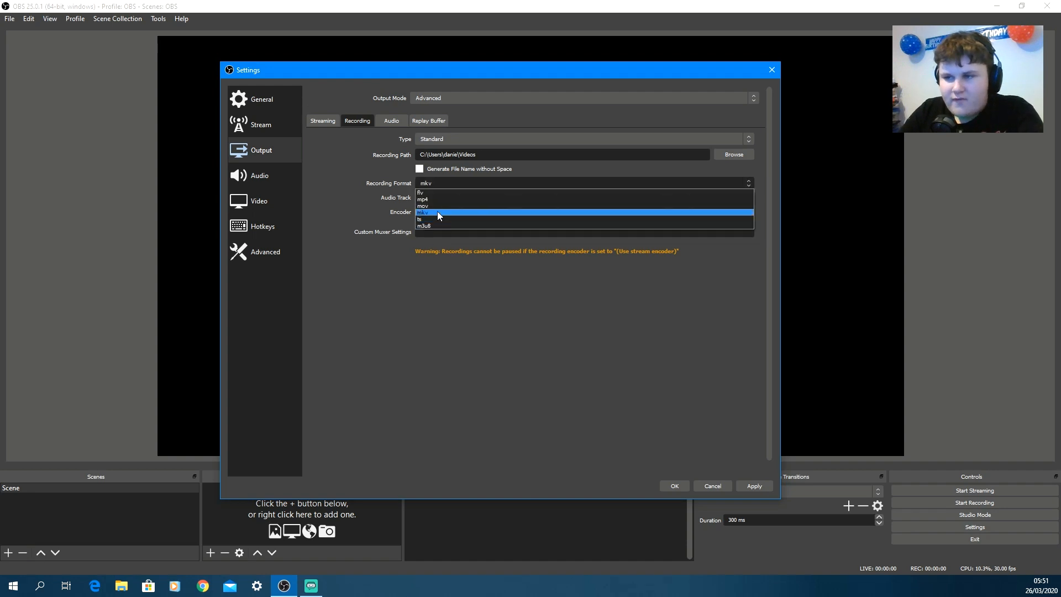
{"action": "left_click", "coordinate": [437, 200]}
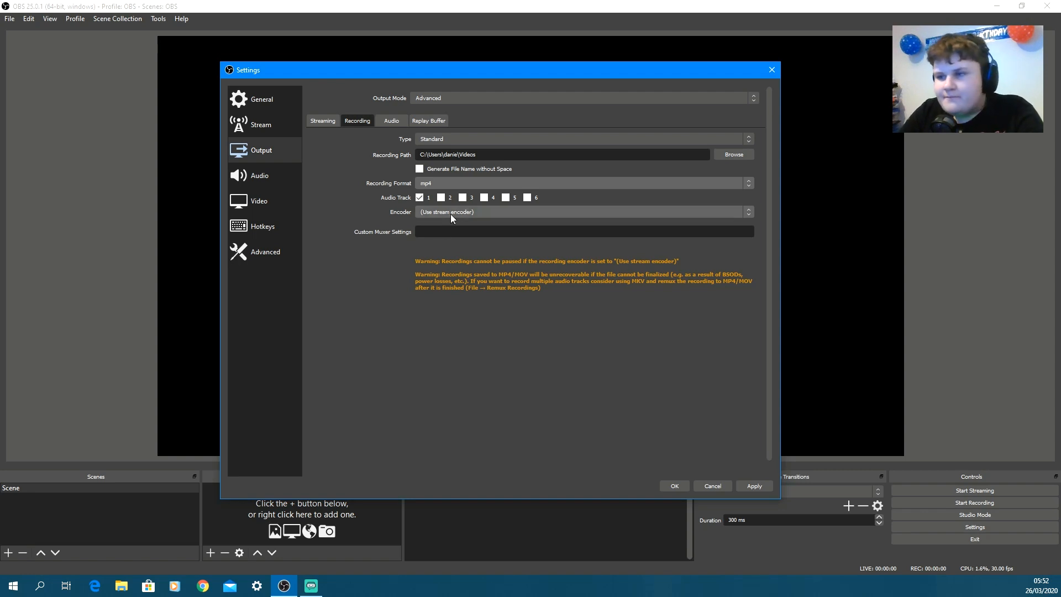
{"action": "left_click", "coordinate": [449, 213]}
{"action": "left_click", "coordinate": [442, 228]}
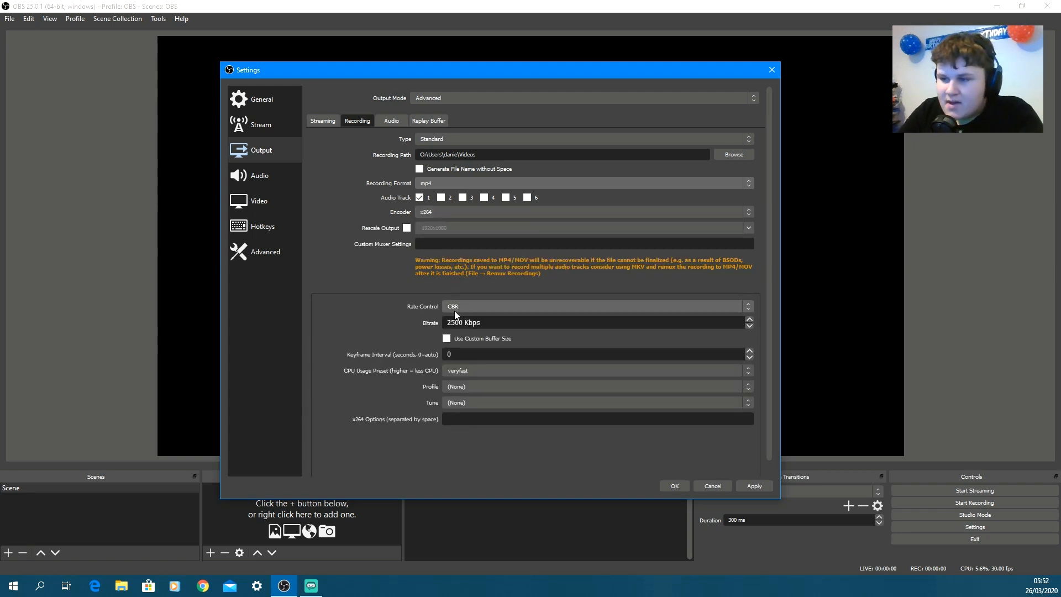
- Check the streaming bitrate for comparison and set the recording bitrate to 7000 Kbps
{"action": "left_click", "coordinate": [331, 122]}
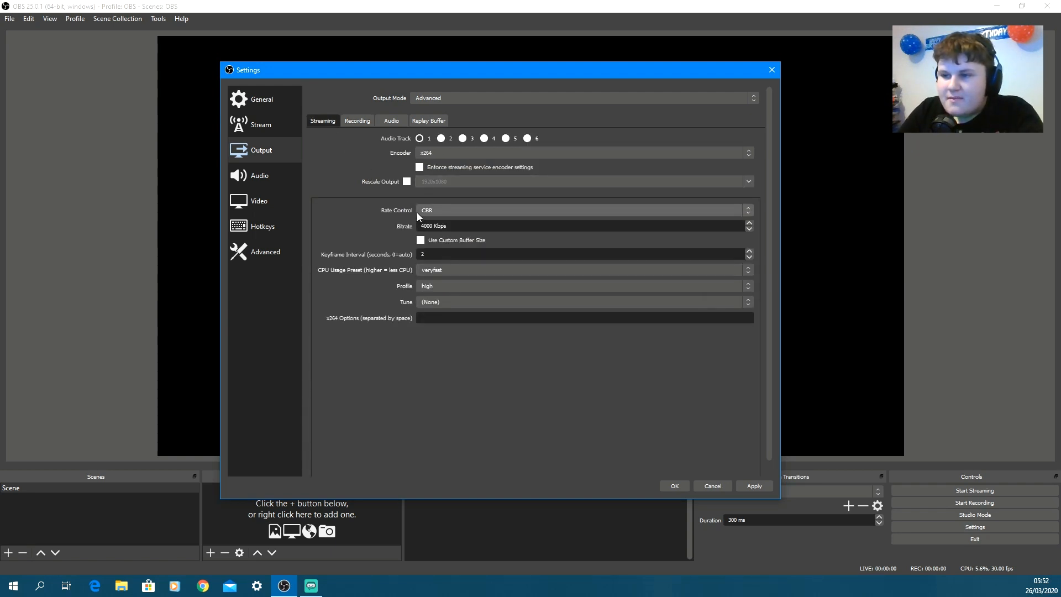
{"action": "left_click_drag", "start_coordinate": [445, 226], "coordinate": [350, 229]}
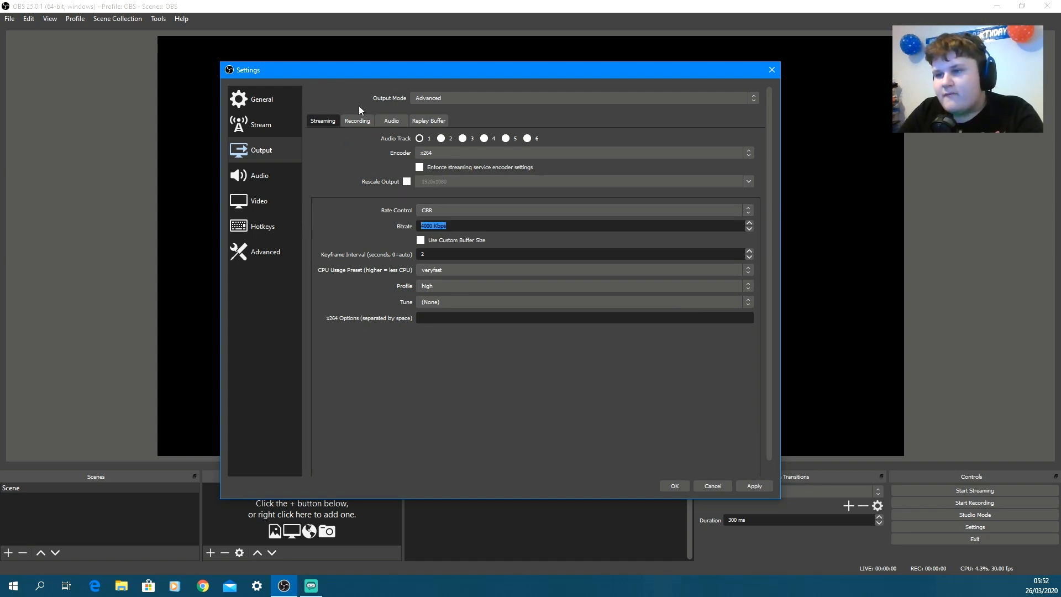
{"action": "left_click", "coordinate": [357, 120]}
{"action": "left_click_drag", "start_coordinate": [515, 327], "coordinate": [306, 329]}
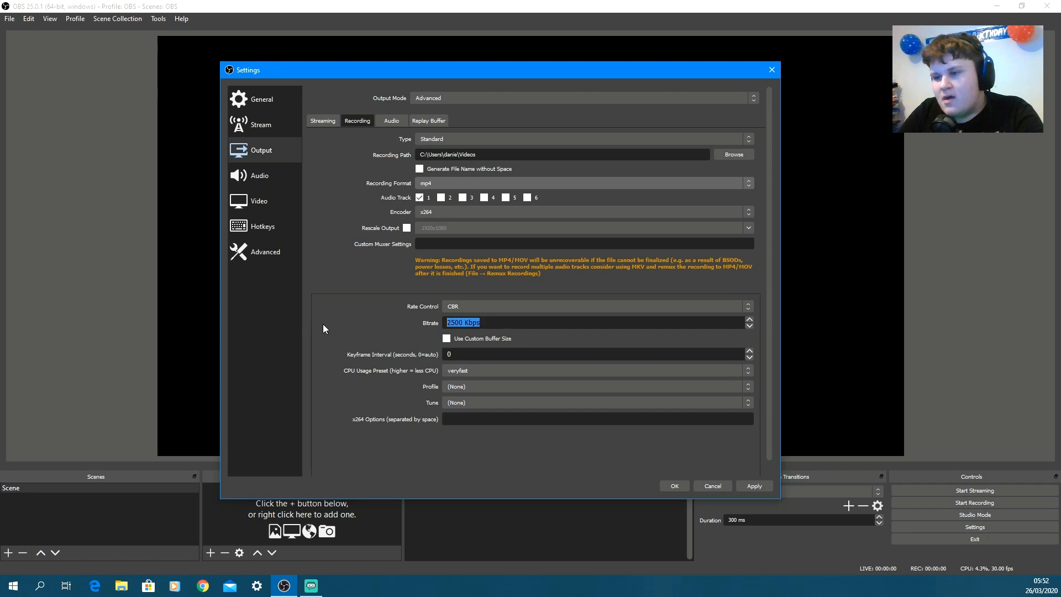
{"action": "type", "text": "7000"}
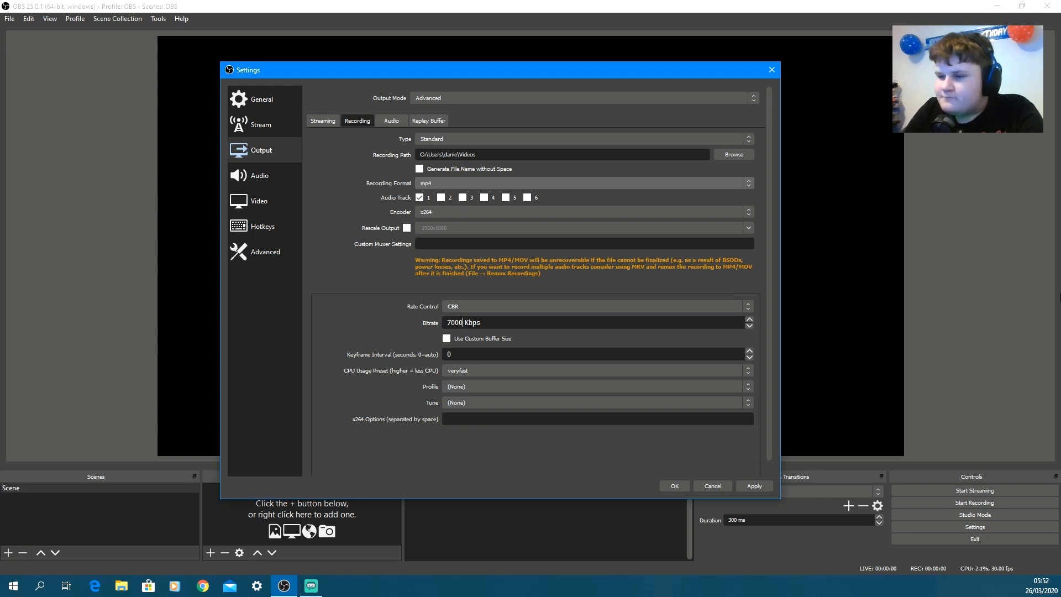
- Choose the high profile for the recording encoder and compare the recording settings with the streaming settings
{"action": "left_click_drag", "start_coordinate": [465, 354], "coordinate": [445, 359]}
{"action": "left_click", "coordinate": [497, 354]}
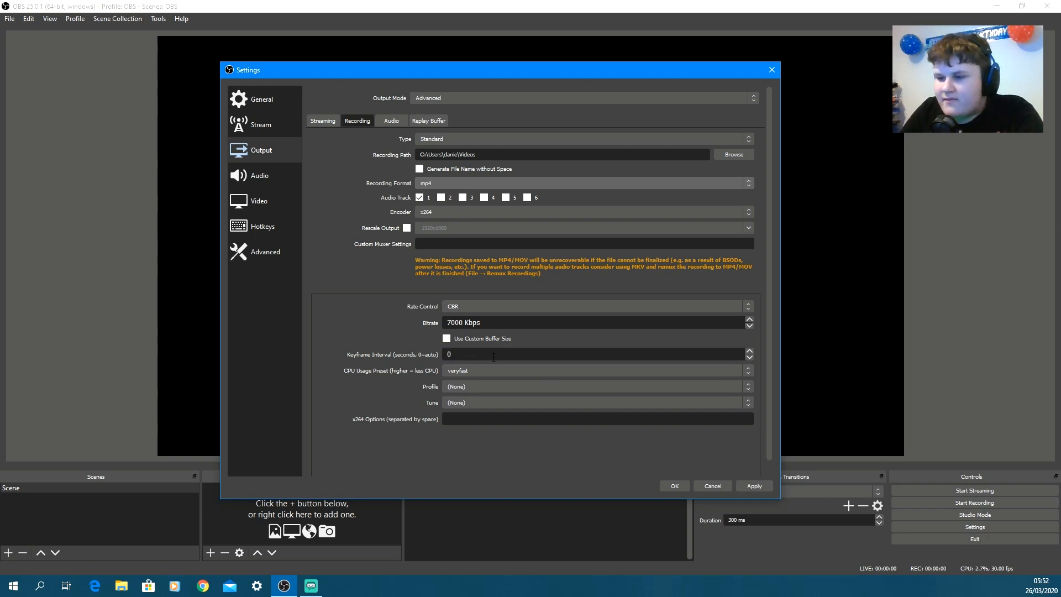
{"action": "left_click", "coordinate": [473, 387]}
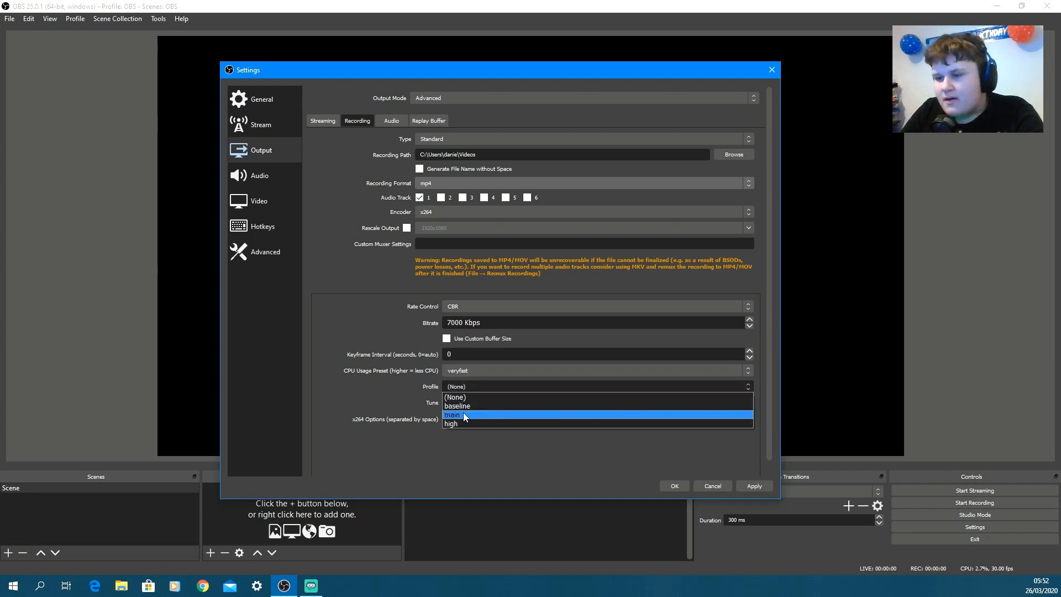
{"action": "left_click", "coordinate": [462, 421]}
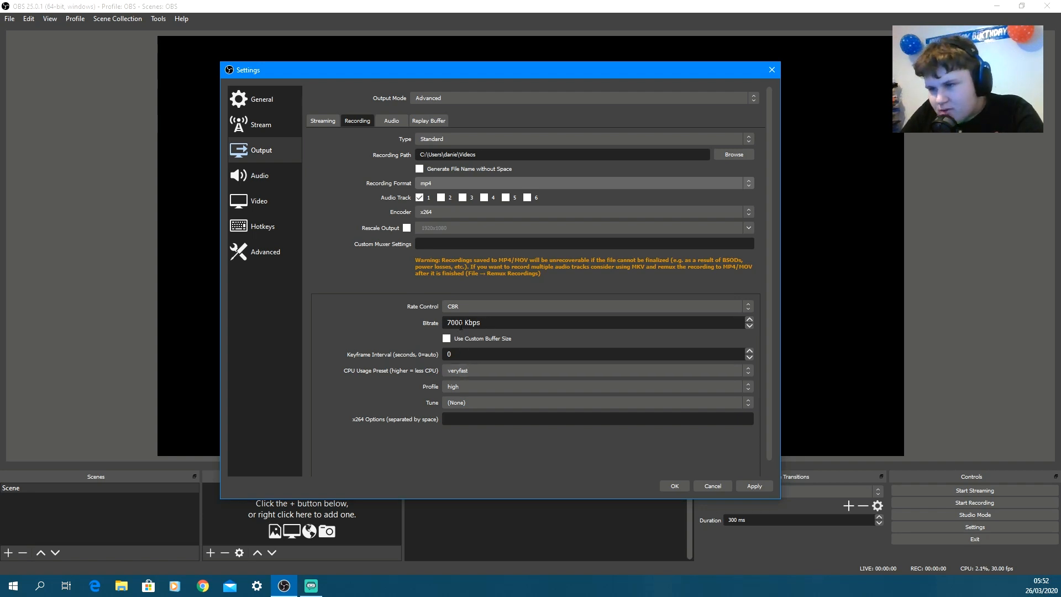
{"action": "left_click", "coordinate": [331, 122]}
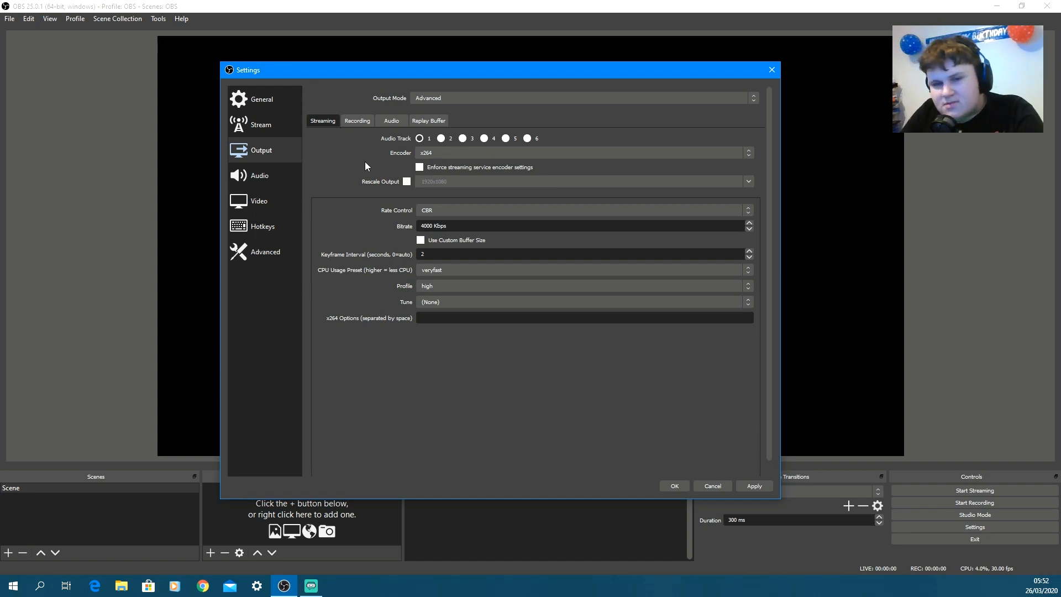
{"action": "left_click", "coordinate": [359, 122]}
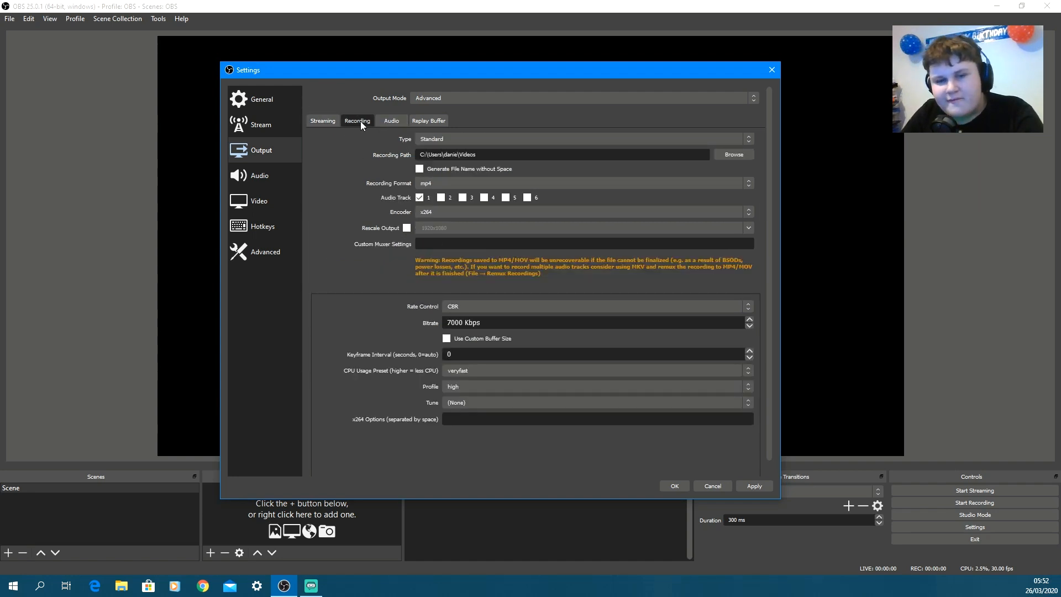
- Set the audio bitrate of output tracks 2 through 6 to 320
{"action": "left_click", "coordinate": [391, 121]}
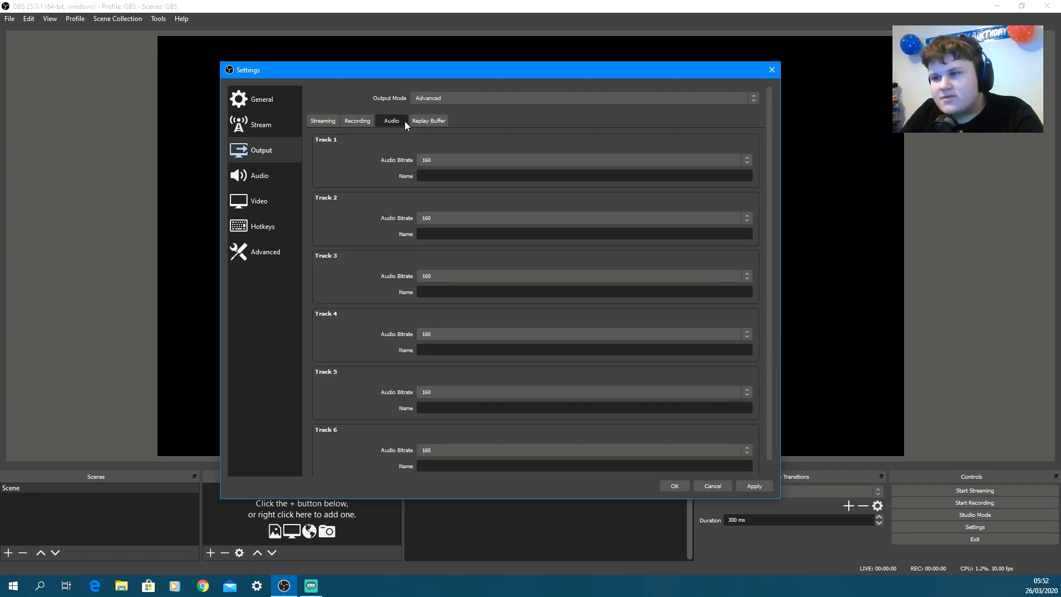
{"action": "left_click", "coordinate": [437, 219]}
{"action": "left_click", "coordinate": [436, 280]}
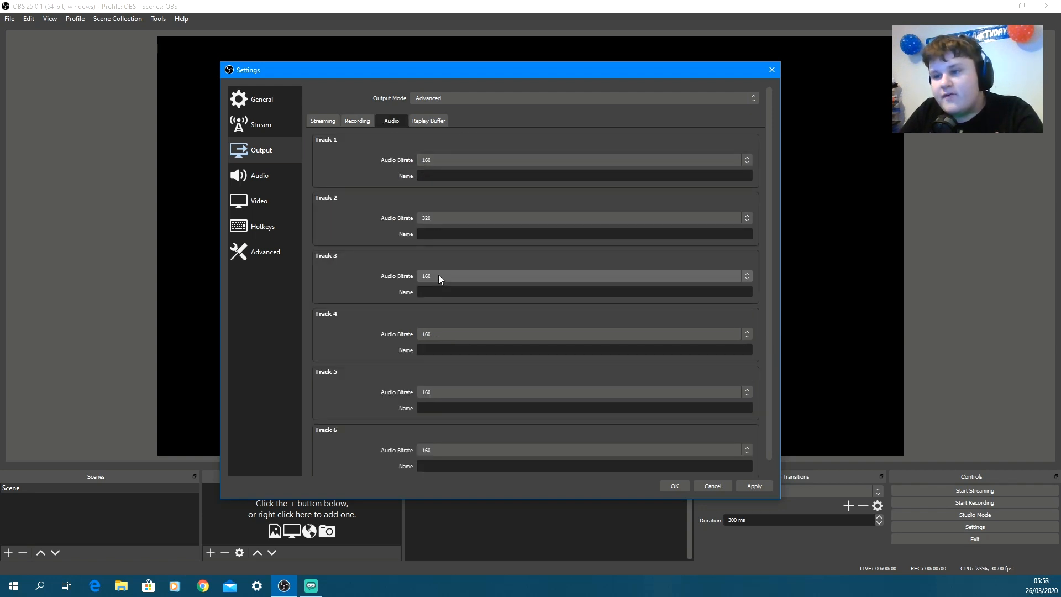
{"action": "left_click", "coordinate": [439, 281]}
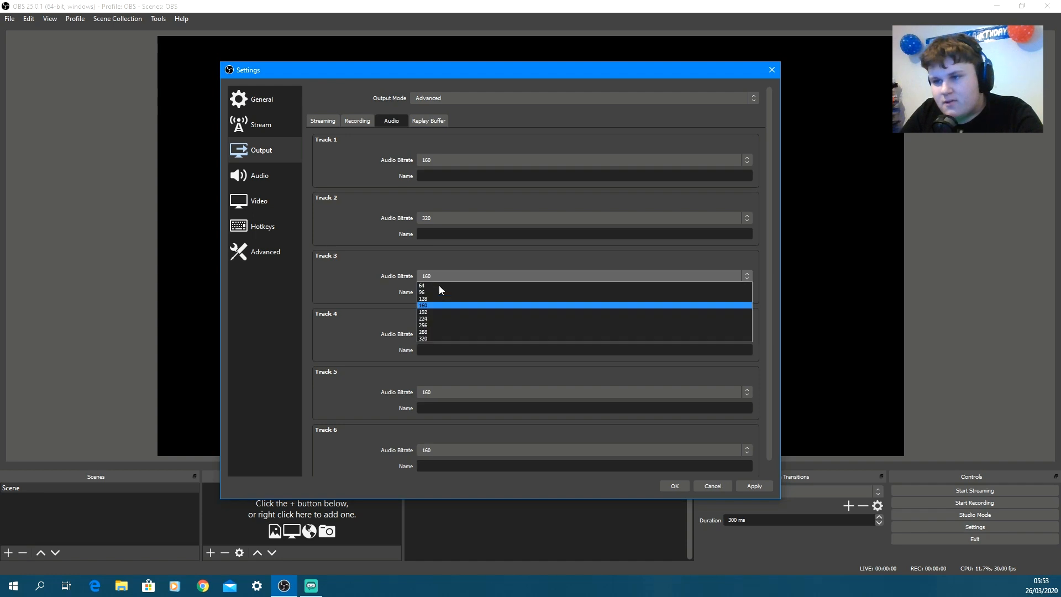
{"action": "left_click", "coordinate": [433, 340]}
{"action": "left_click", "coordinate": [433, 334]}
{"action": "left_click", "coordinate": [431, 390]}
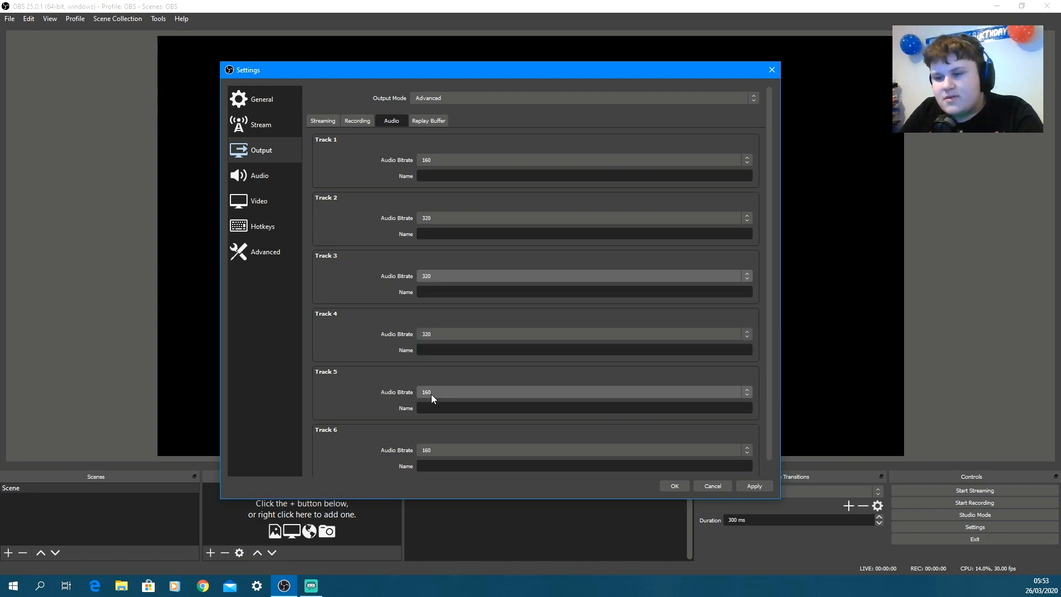
{"action": "left_click", "coordinate": [432, 392]}
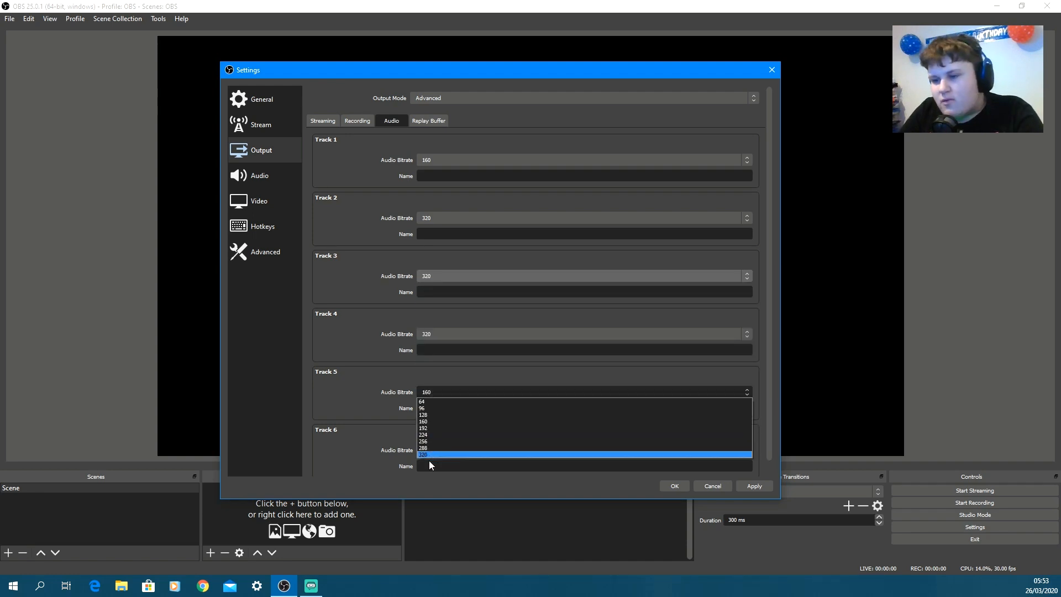
{"action": "left_click", "coordinate": [431, 458]}
{"action": "left_click", "coordinate": [438, 451]}
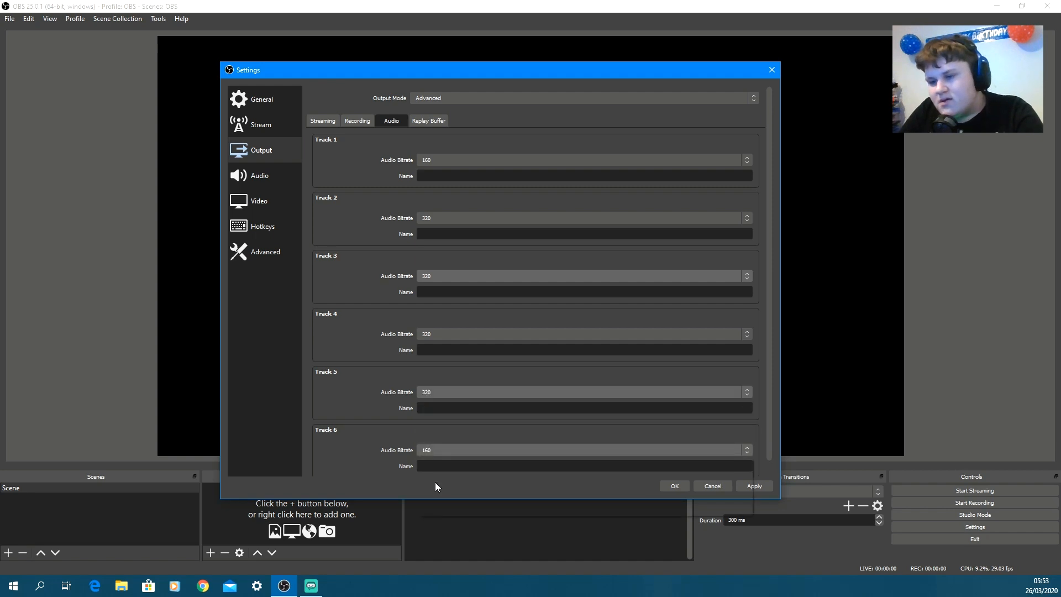
{"action": "left_click", "coordinate": [432, 513]}
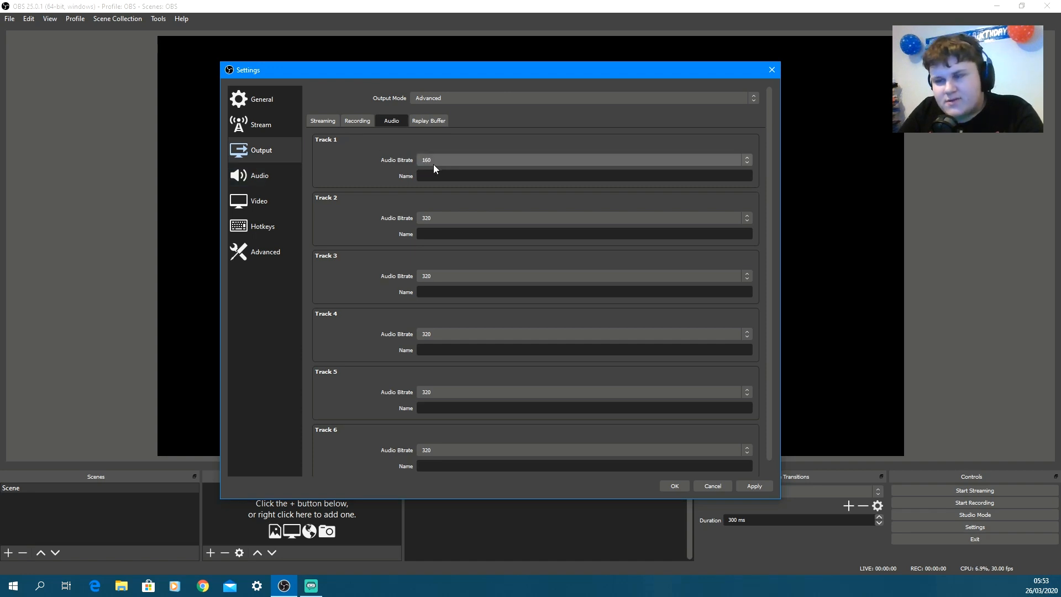
- Check the streaming audio track, and make the recording use audio track 2 instead of track 1
{"action": "left_click", "coordinate": [318, 122]}
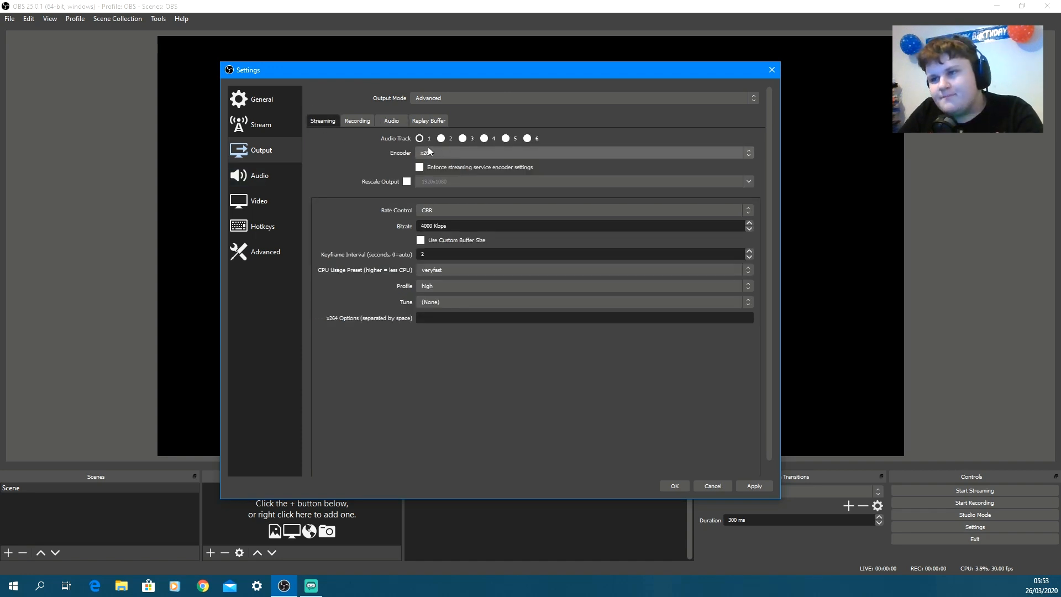
{"action": "left_click", "coordinate": [360, 121]}
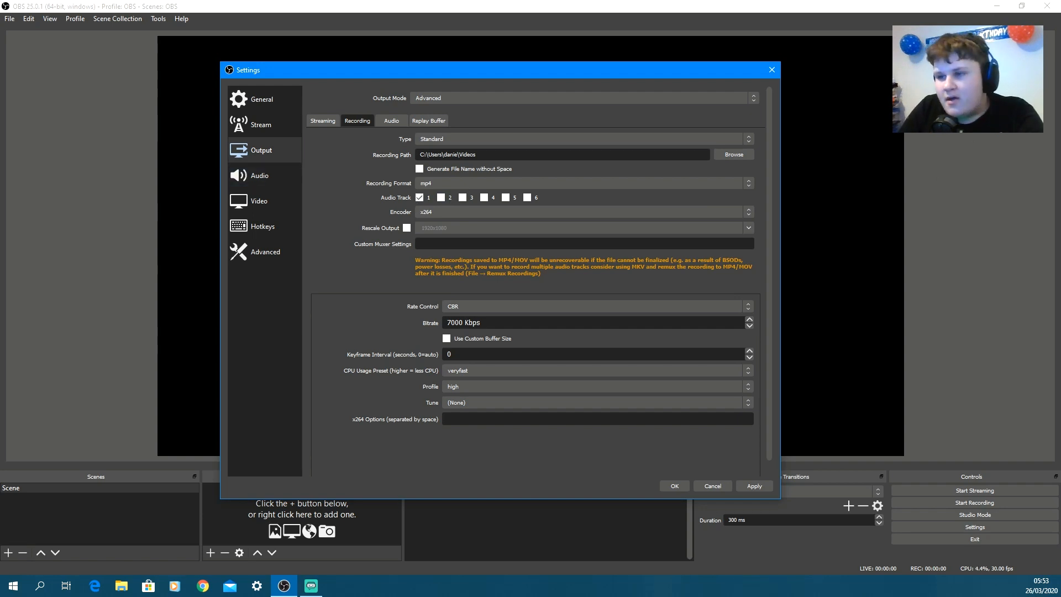
{"action": "left_click", "coordinate": [440, 197]}
{"action": "left_click", "coordinate": [420, 198]}
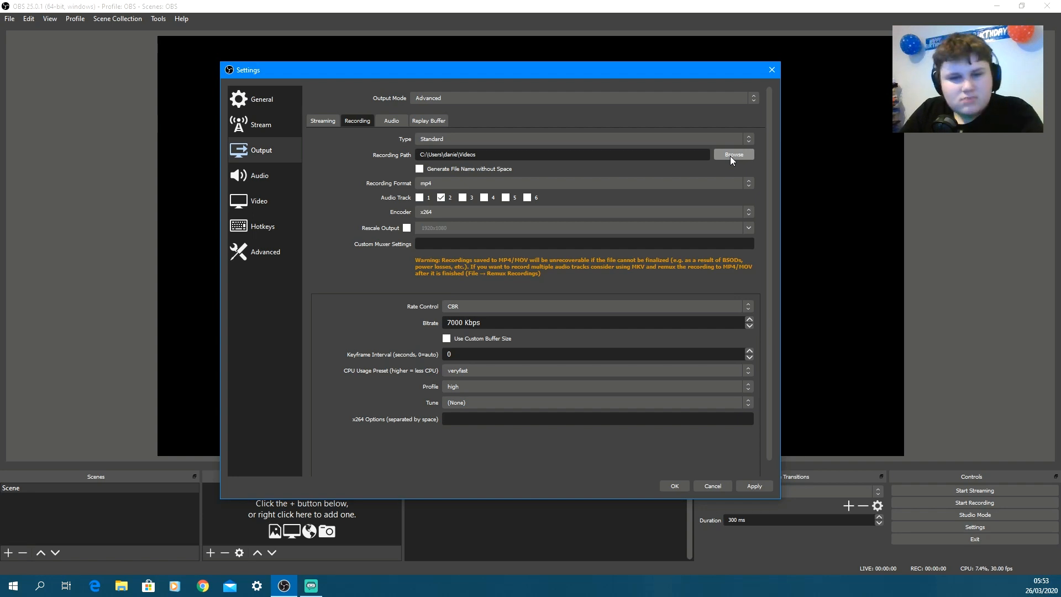
- In the Windows Sound settings, examine the default format of the Speakers playback device for comparison with the OBS sample rate
{"action": "left_click", "coordinate": [273, 178]}
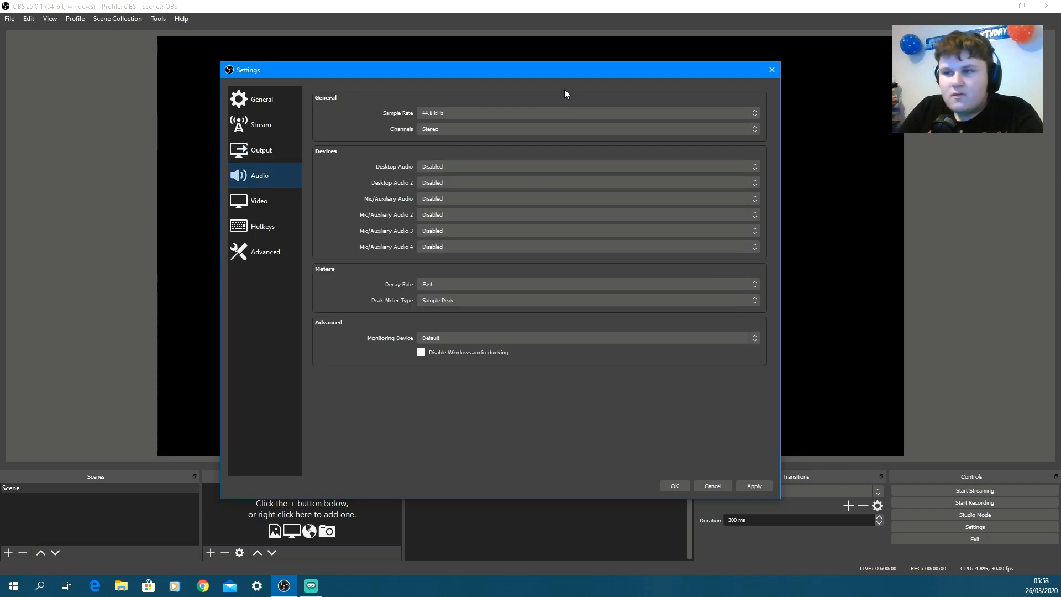
{"action": "left_click", "coordinate": [472, 117]}
{"action": "left_click", "coordinate": [349, 127]}
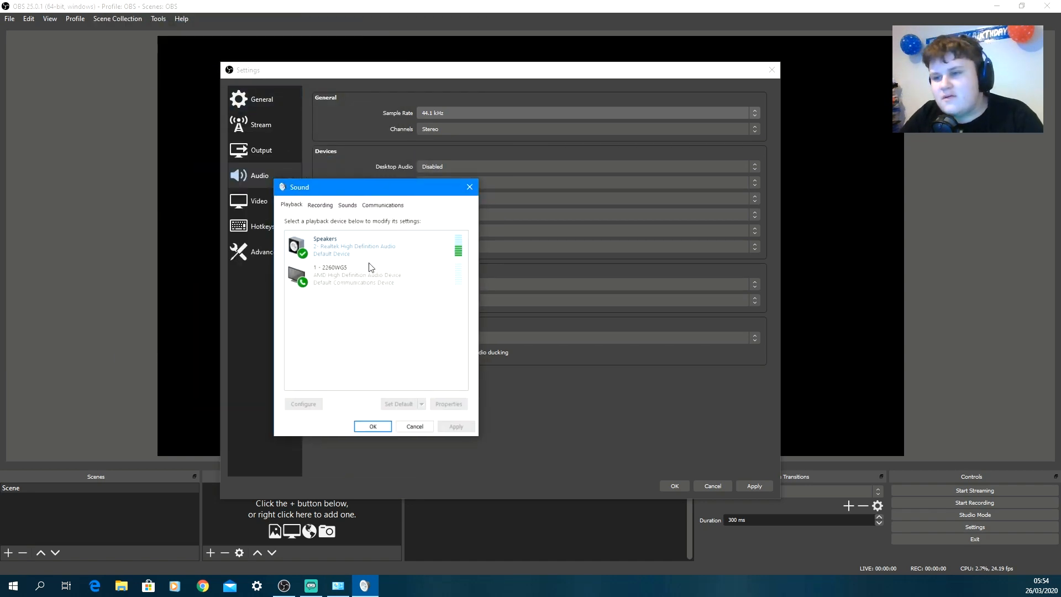
{"action": "left_click", "coordinate": [336, 254]}
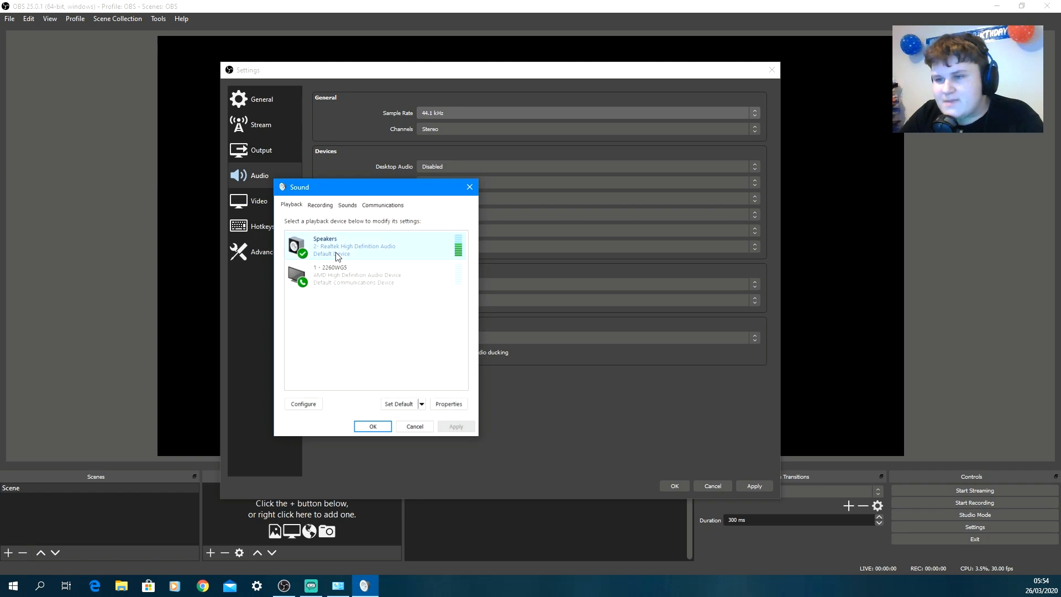
{"action": "double_click", "coordinate": [376, 237]}
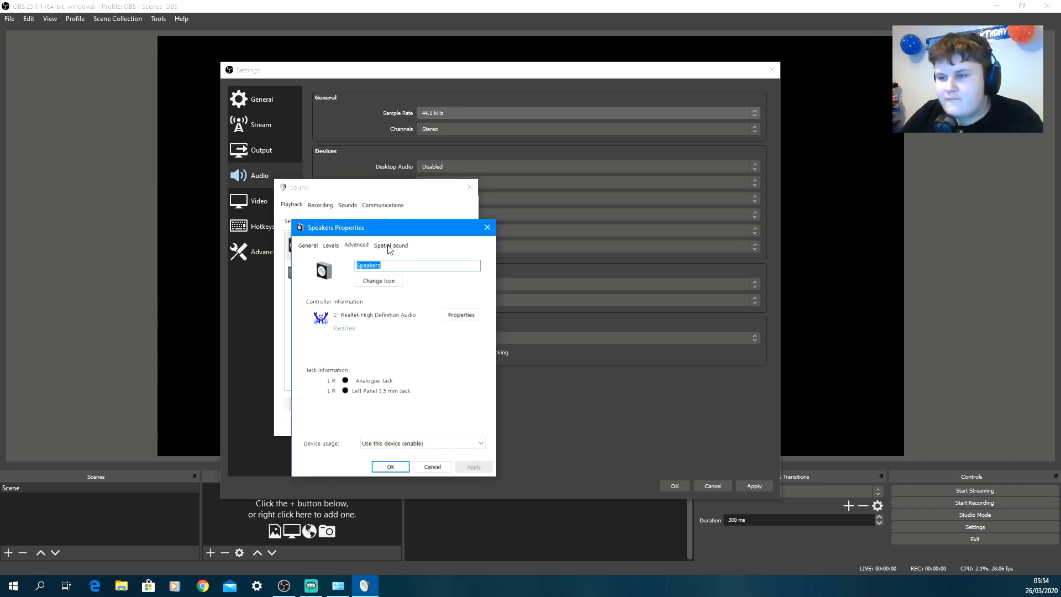
{"action": "left_click", "coordinate": [368, 246]}
{"action": "left_click", "coordinate": [335, 298]}
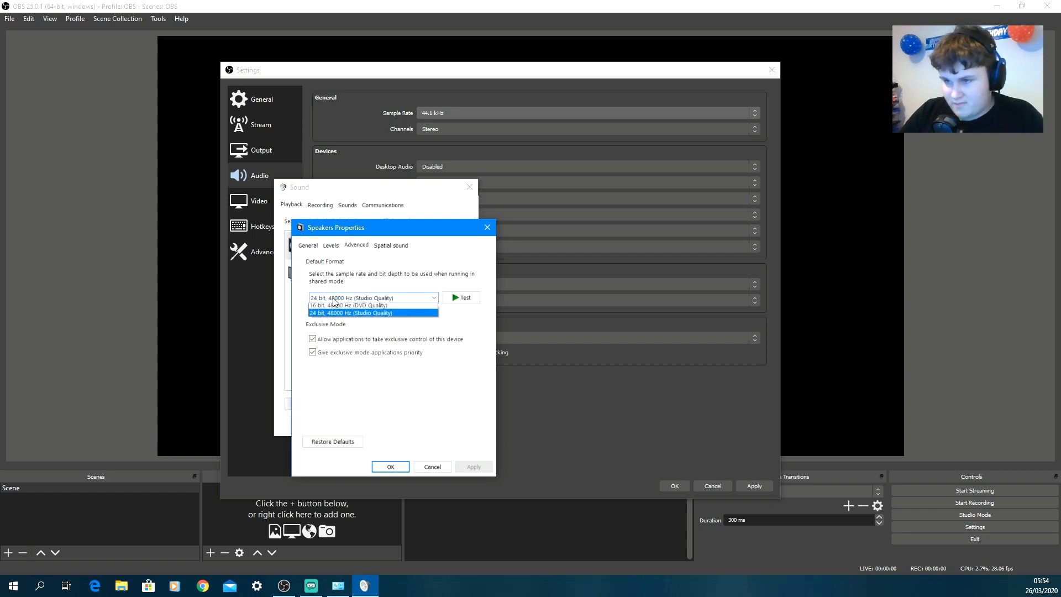
{"action": "left_click", "coordinate": [355, 373]}
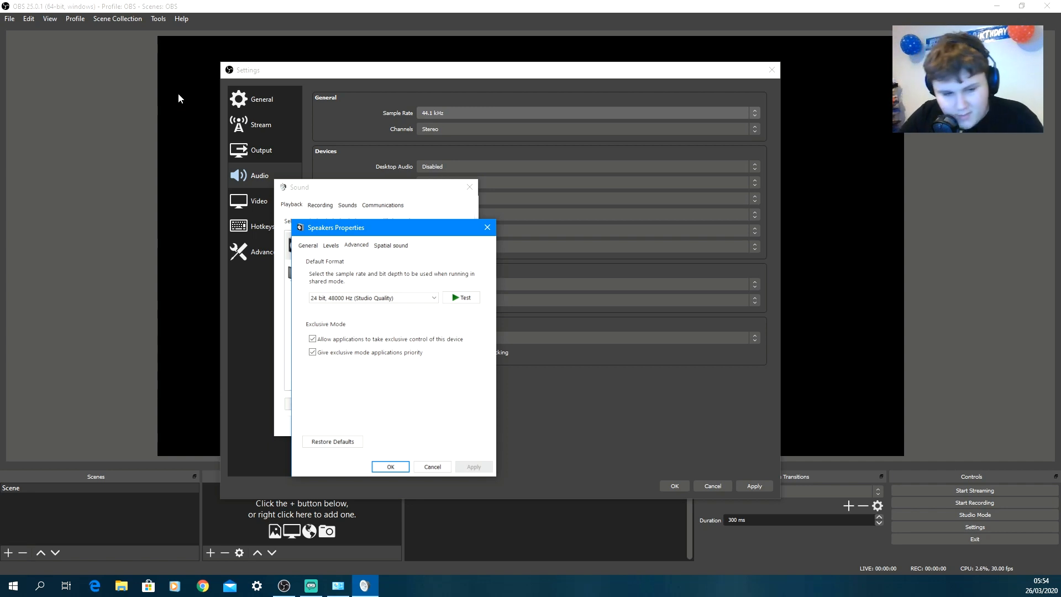
{"action": "left_click", "coordinate": [375, 304]}
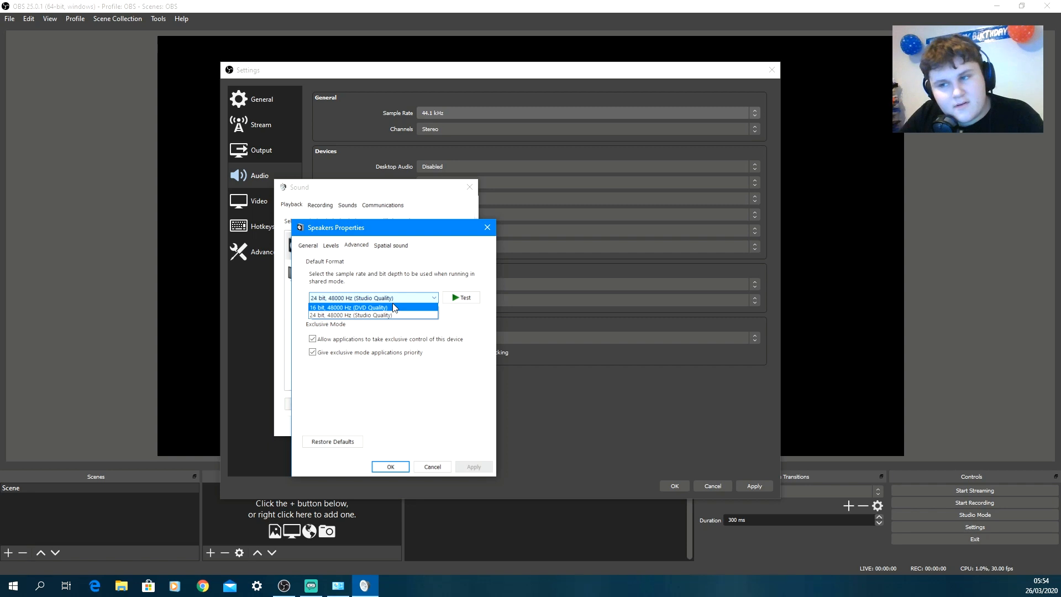
{"action": "left_click", "coordinate": [361, 315]}
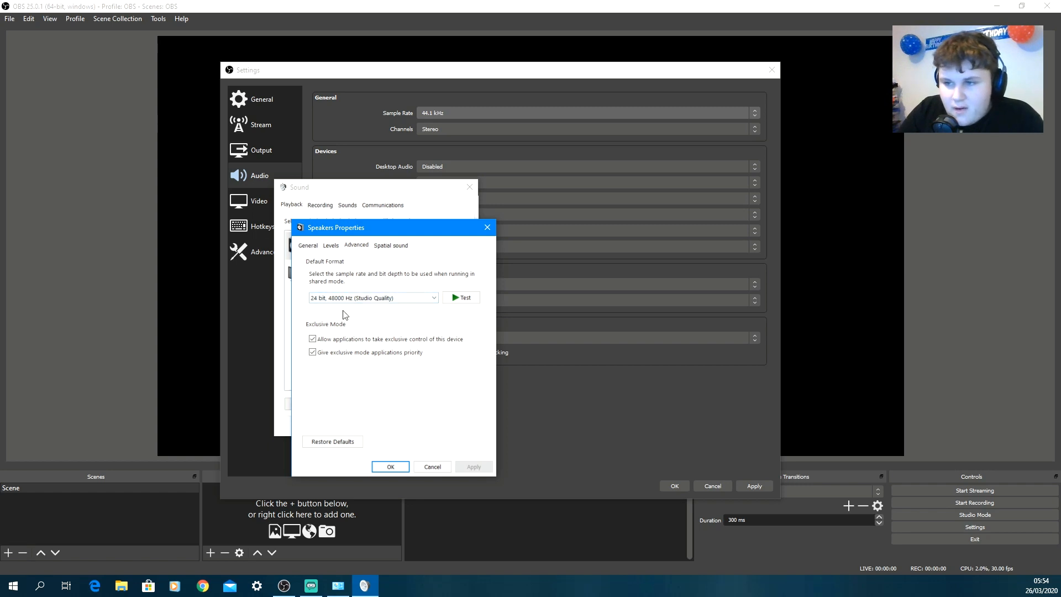
{"action": "left_click", "coordinate": [426, 465]}
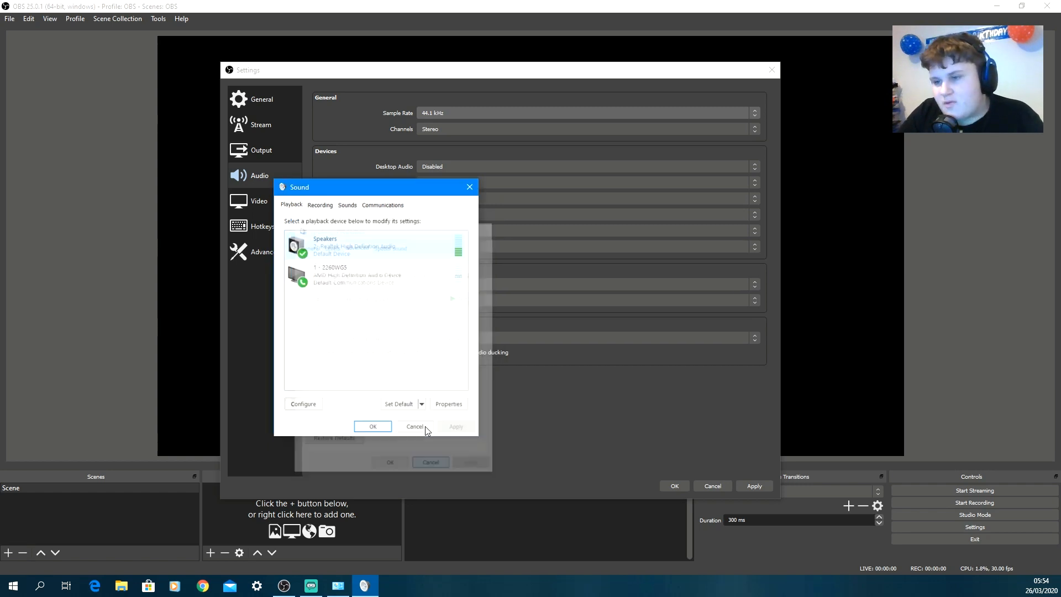
{"action": "left_click", "coordinate": [415, 427]}
- Set the audio sample rate to 48 kHz and assign the Default device to Desktop Audio and Mic/Auxiliary Audio
{"action": "left_click", "coordinate": [457, 115]}
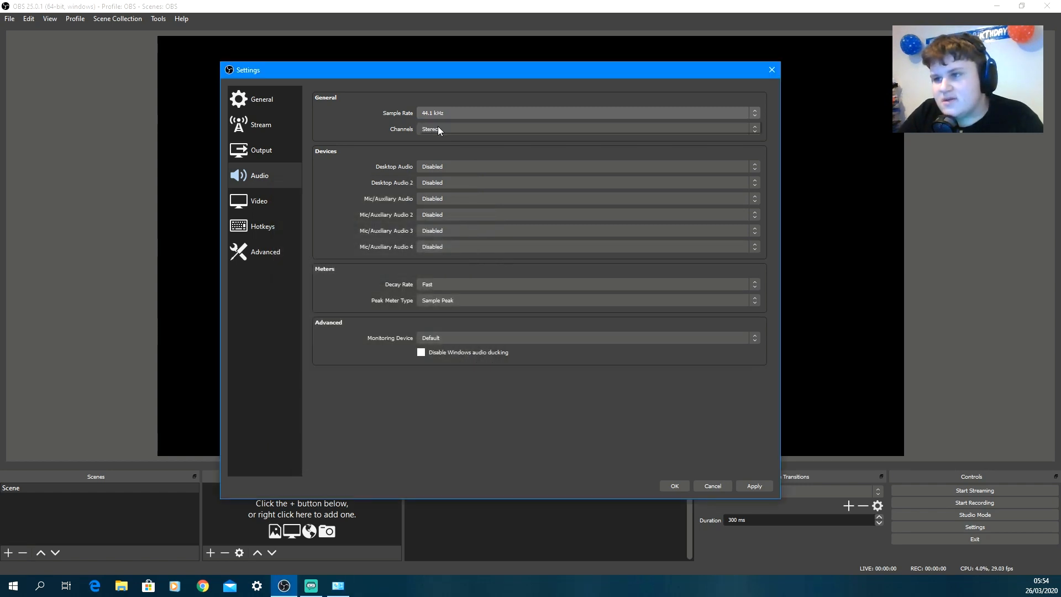
{"action": "left_click", "coordinate": [435, 128]}
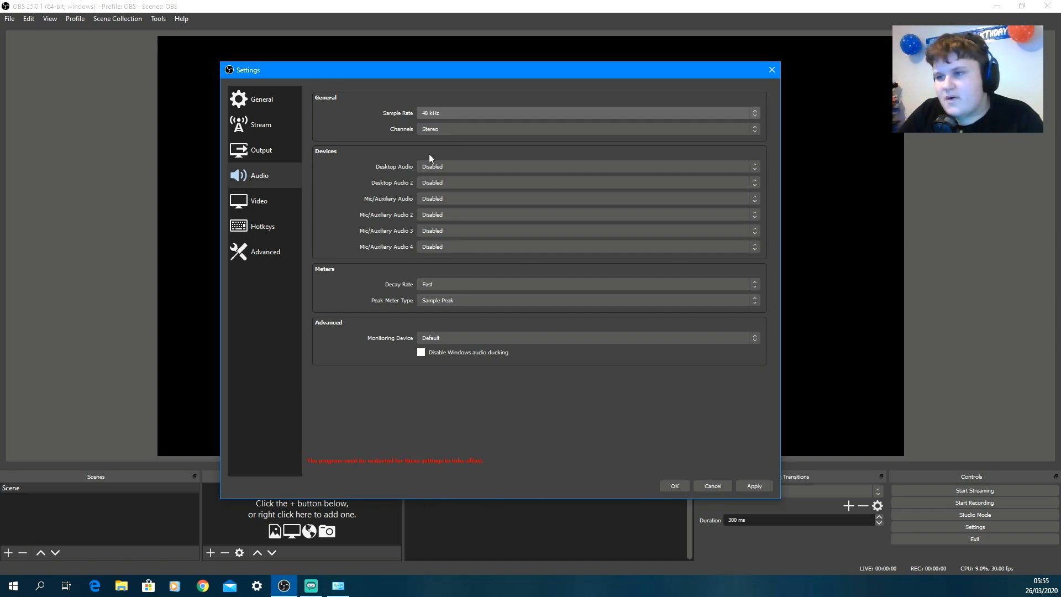
{"action": "left_click", "coordinate": [466, 172]}
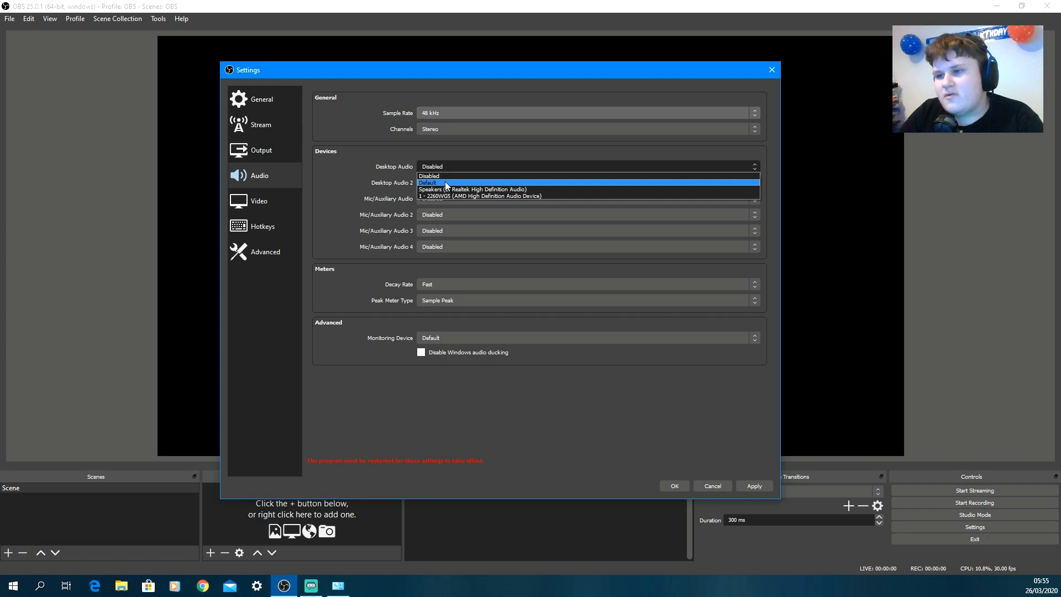
{"action": "left_click", "coordinate": [445, 181]}
{"action": "left_click", "coordinate": [439, 200]}
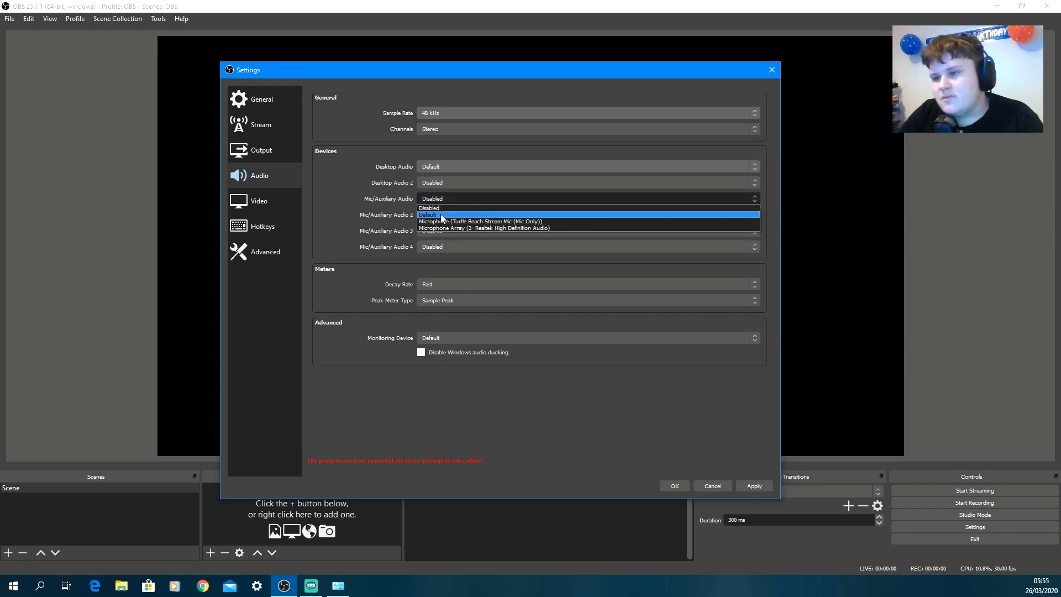
{"action": "left_click", "coordinate": [440, 210]}
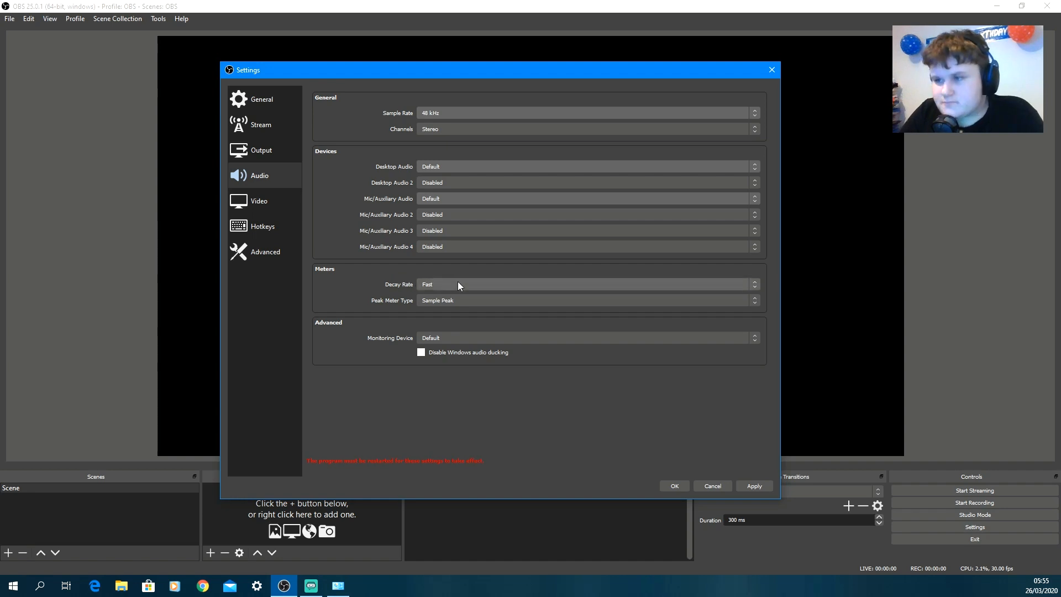
- In the video settings, choose 1920x1080 as the base canvas resolution and 1280x720 as the scaled output resolution
{"action": "left_click", "coordinate": [280, 201]}
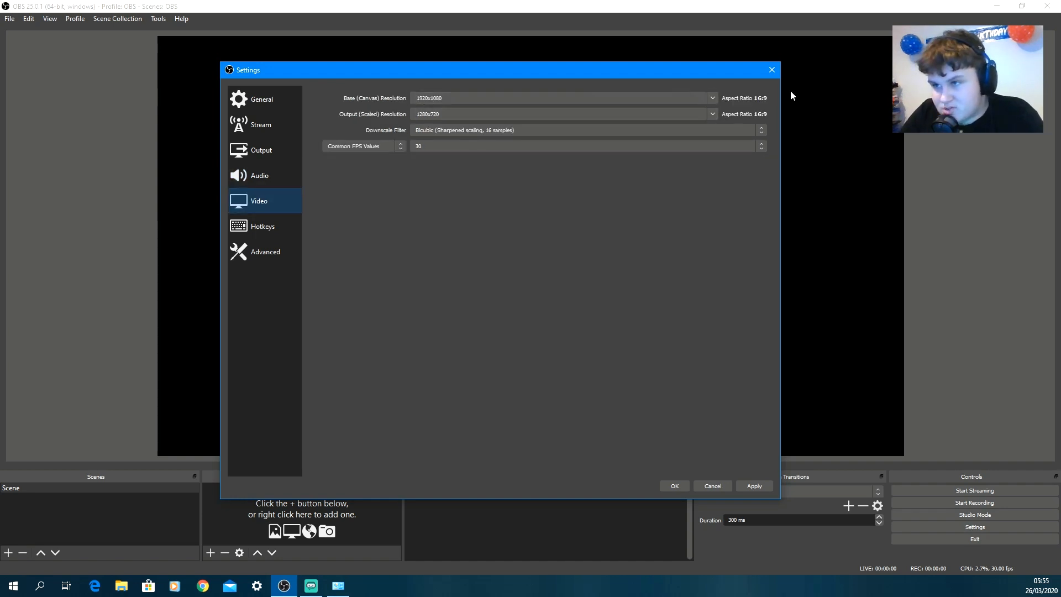
{"action": "left_click", "coordinate": [712, 98]}
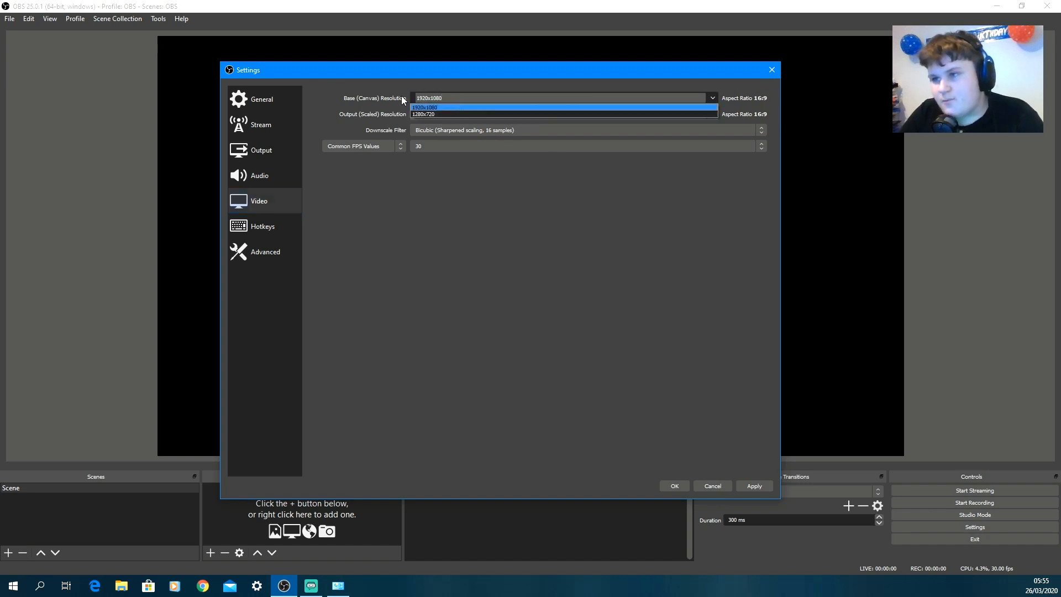
{"action": "left_click", "coordinate": [431, 108]}
{"action": "left_click", "coordinate": [712, 114]}
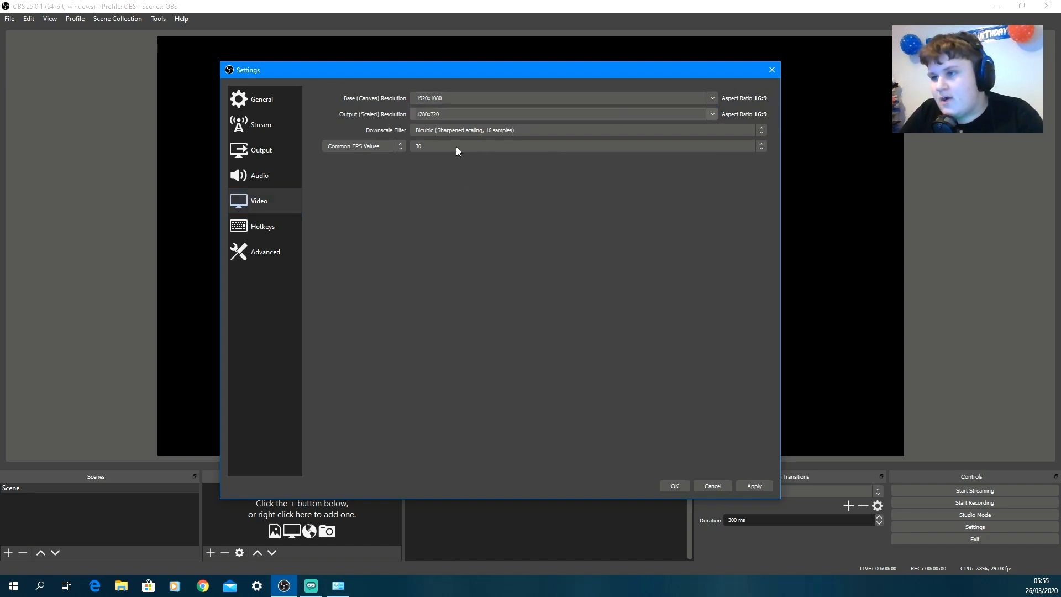
{"action": "left_click", "coordinate": [433, 144]}
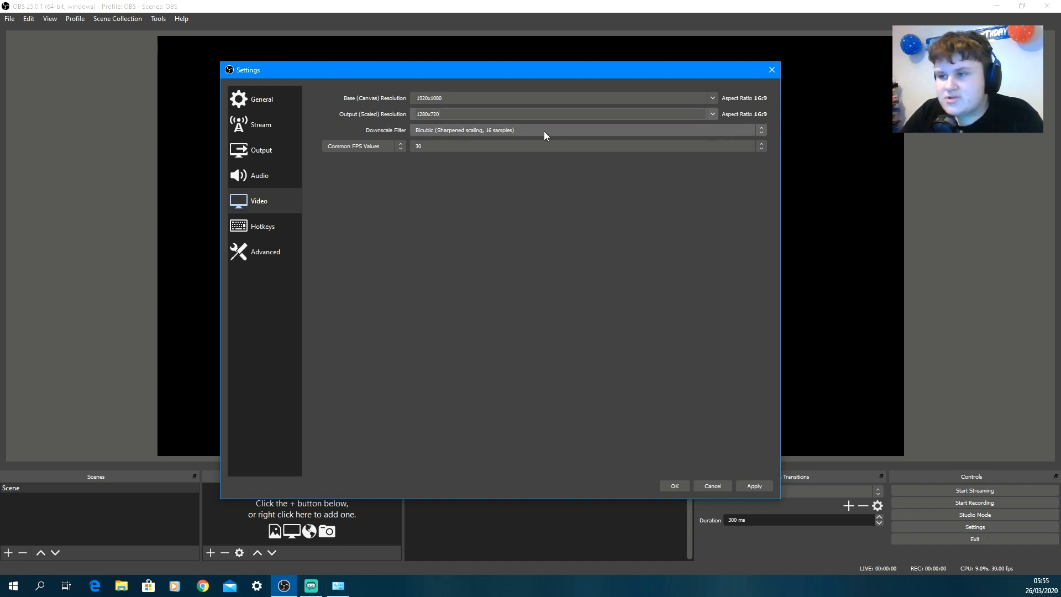
- Set the downscale filter to Lanczos (Sharpened scaling, 36 samples) and the common FPS value to 30
{"action": "left_click", "coordinate": [474, 133]}
{"action": "left_click", "coordinate": [442, 158]}
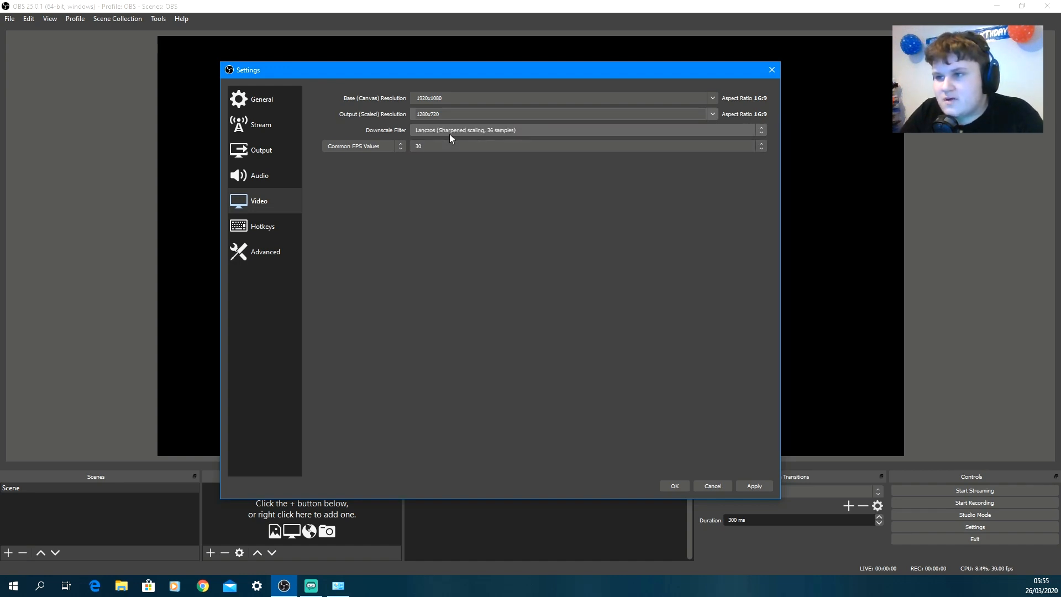
{"action": "left_click", "coordinate": [447, 132]}
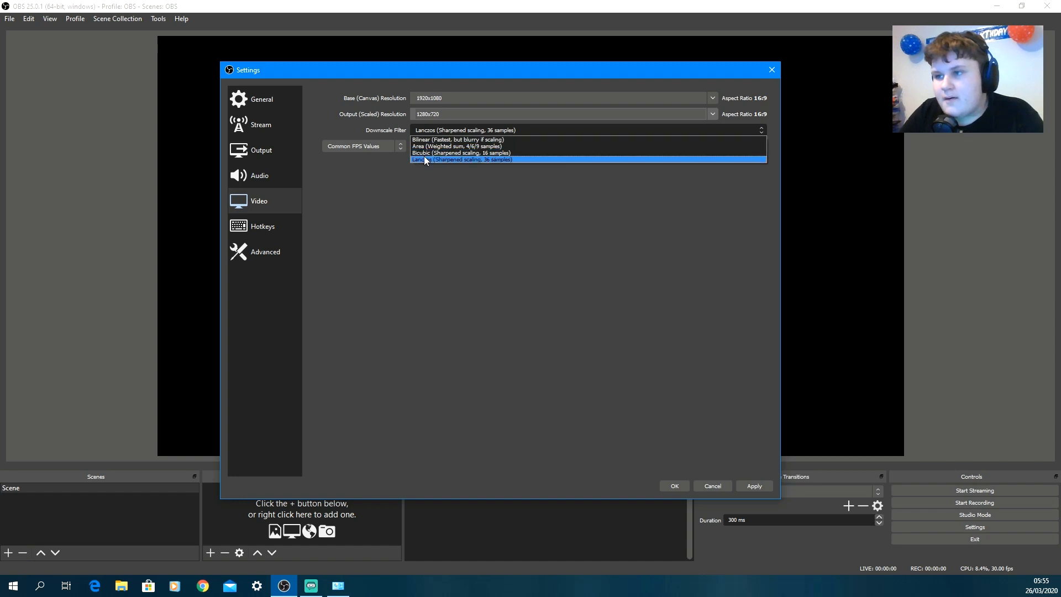
{"action": "left_click", "coordinate": [423, 158]}
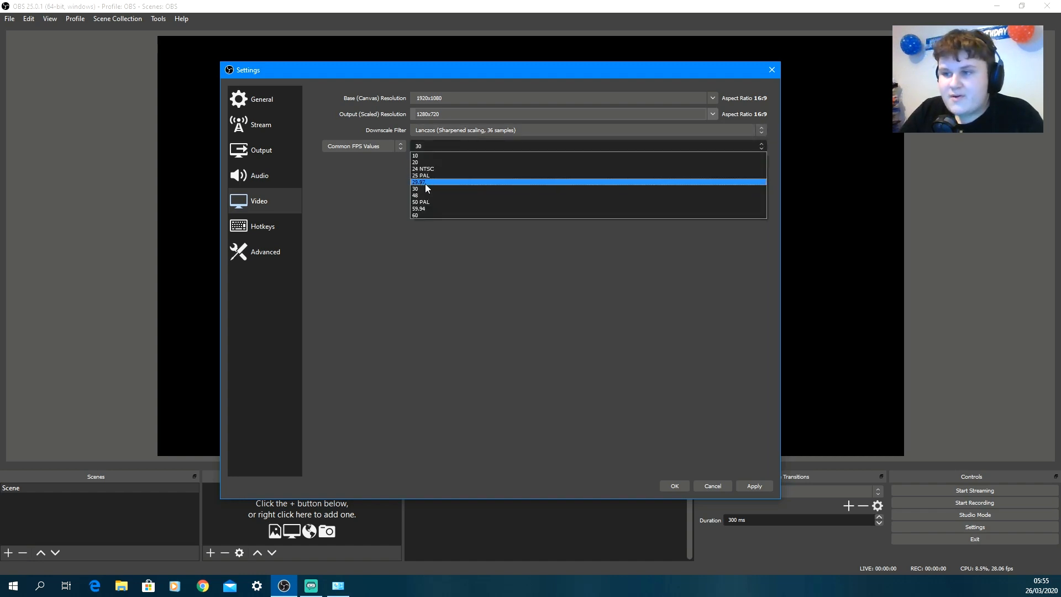
{"action": "left_click", "coordinate": [440, 189]}
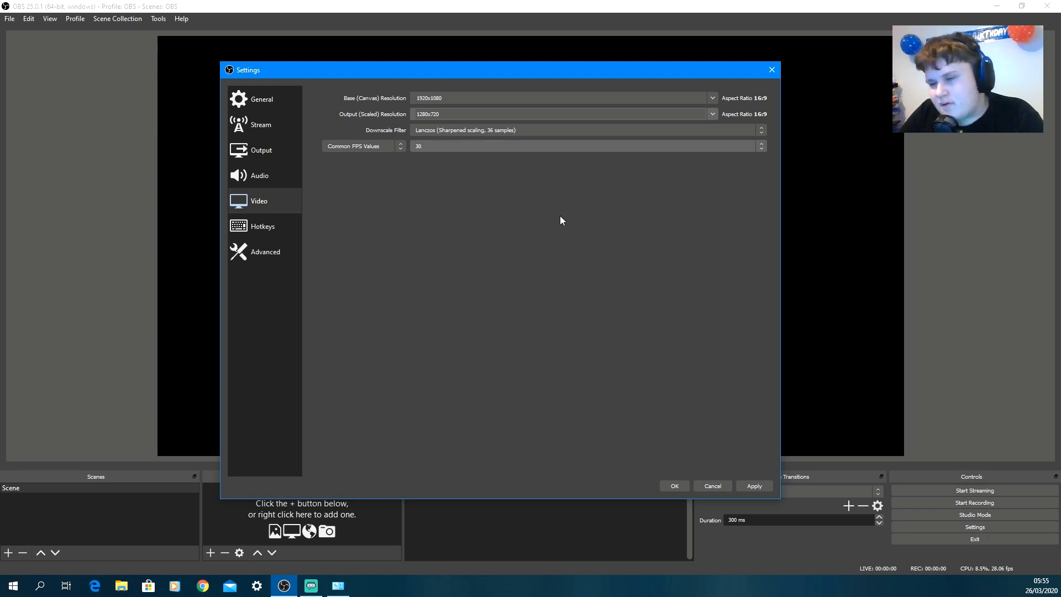
- Assign the numpad decimal key as the Stop Replay Buffer hotkey, and clear that assignment again
{"action": "left_click", "coordinate": [273, 234]}
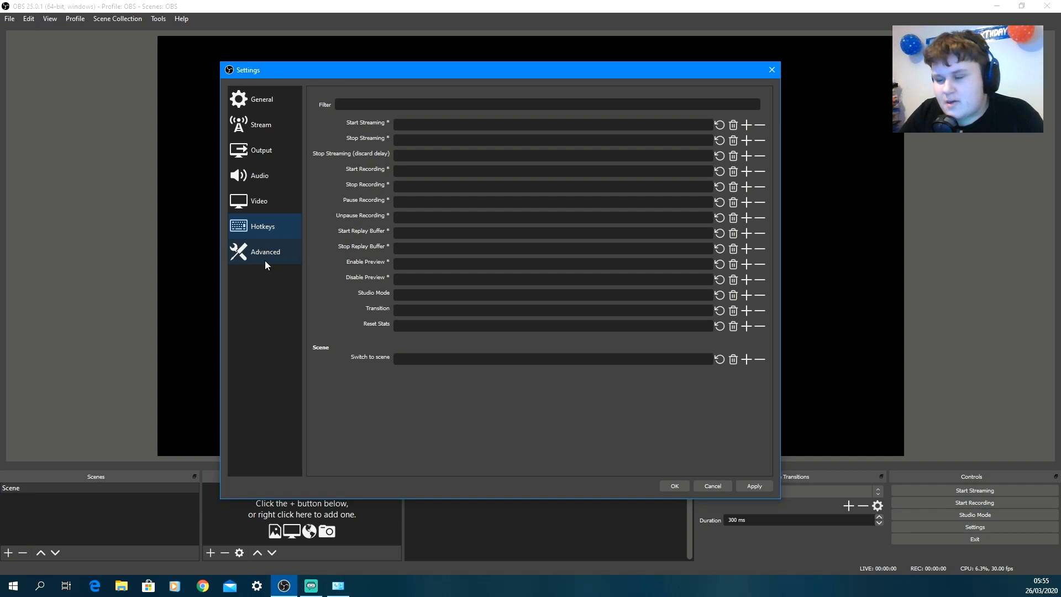
{"action": "left_click", "coordinate": [442, 248]}
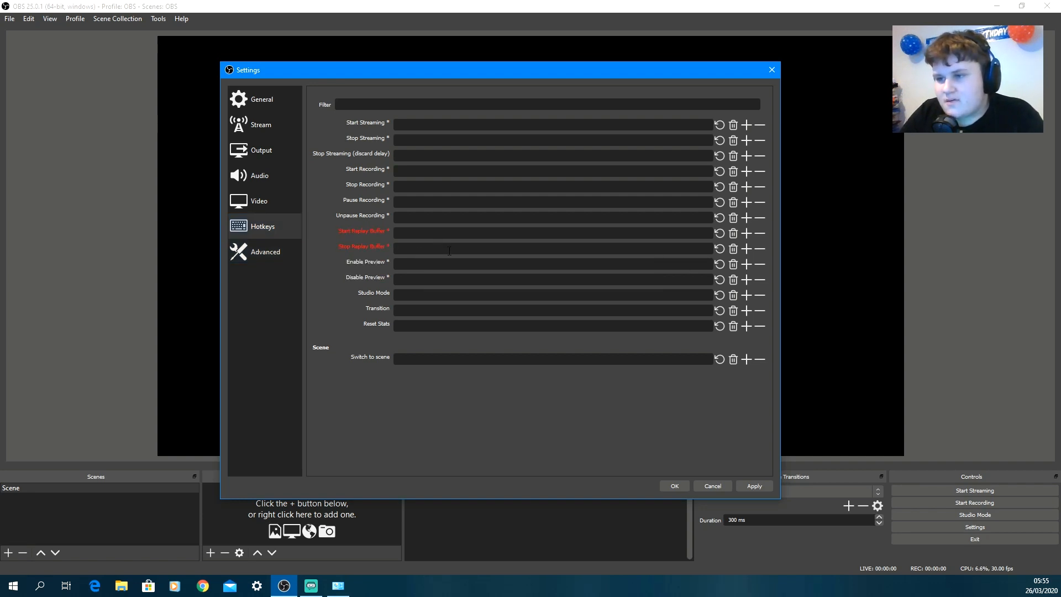
{"action": "key", "text": "KP_Decimal"}
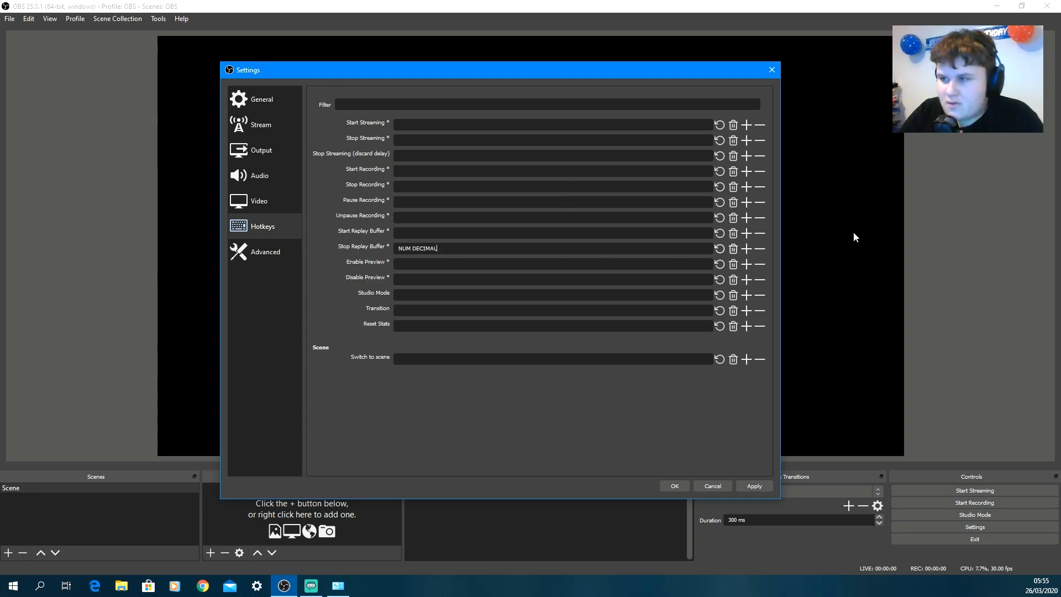
{"action": "left_click", "coordinate": [732, 249]}
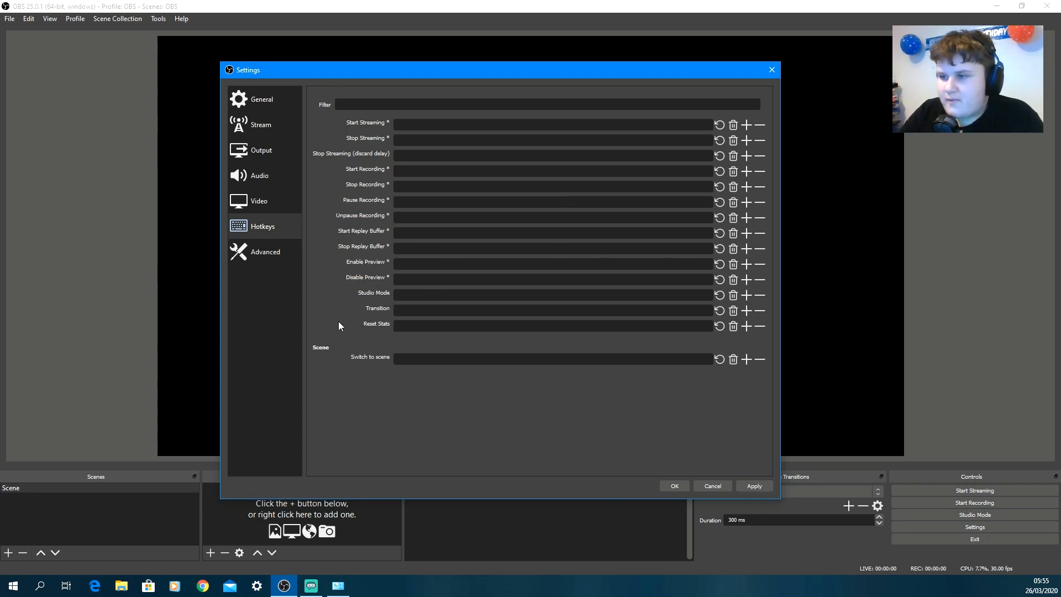
- In the advanced settings, choose High as the process priority
{"action": "left_click", "coordinate": [274, 257]}
{"action": "left_click", "coordinate": [489, 113]}
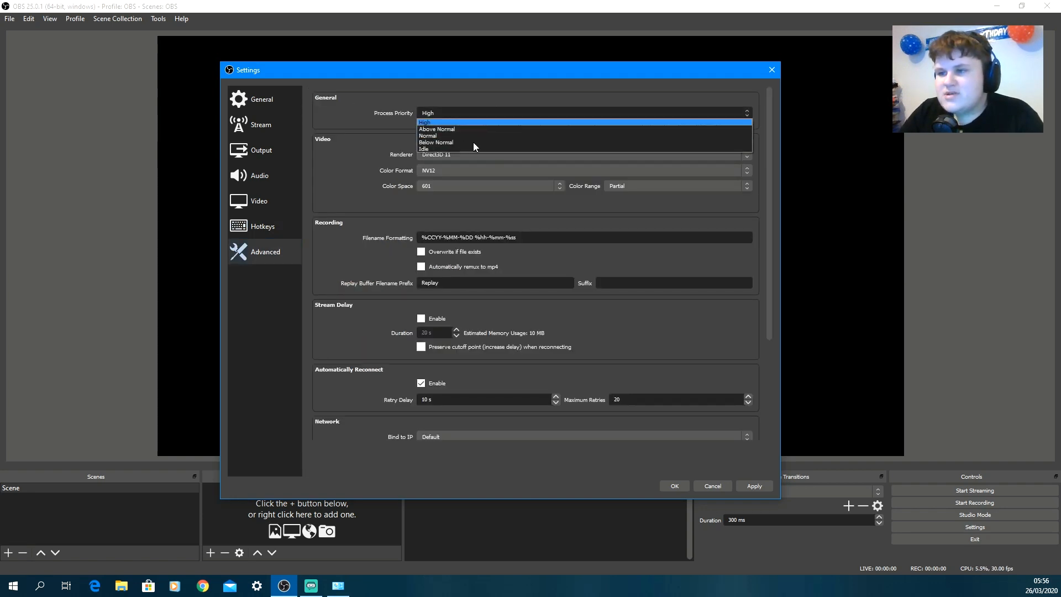
{"action": "left_click", "coordinate": [441, 121]}
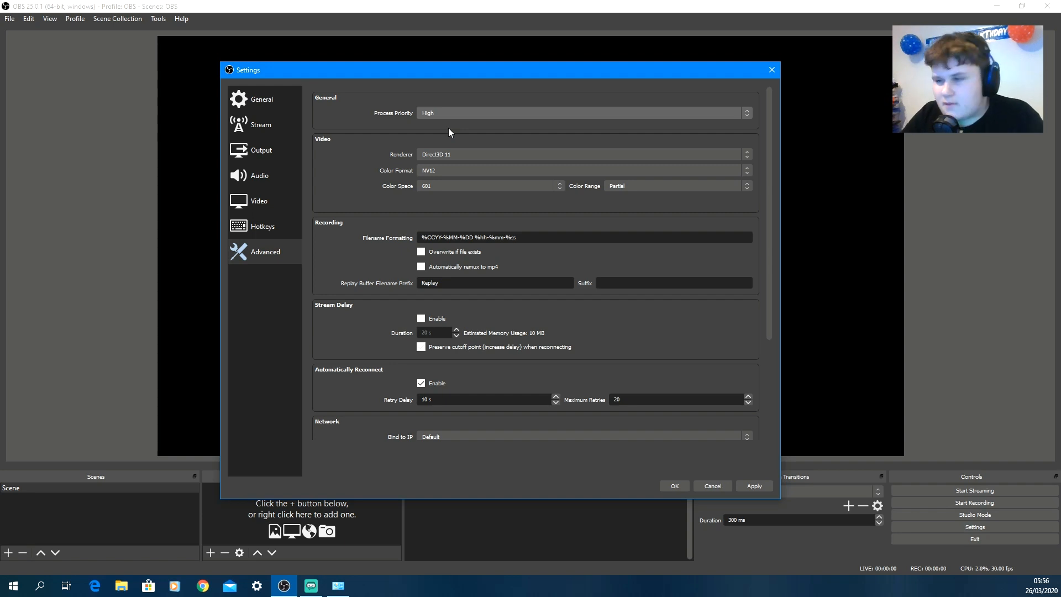
- In the advanced video settings, choose 601 as the color space and keep the color range at Partial
{"action": "left_click", "coordinate": [450, 188]}
{"action": "left_click", "coordinate": [439, 201]}
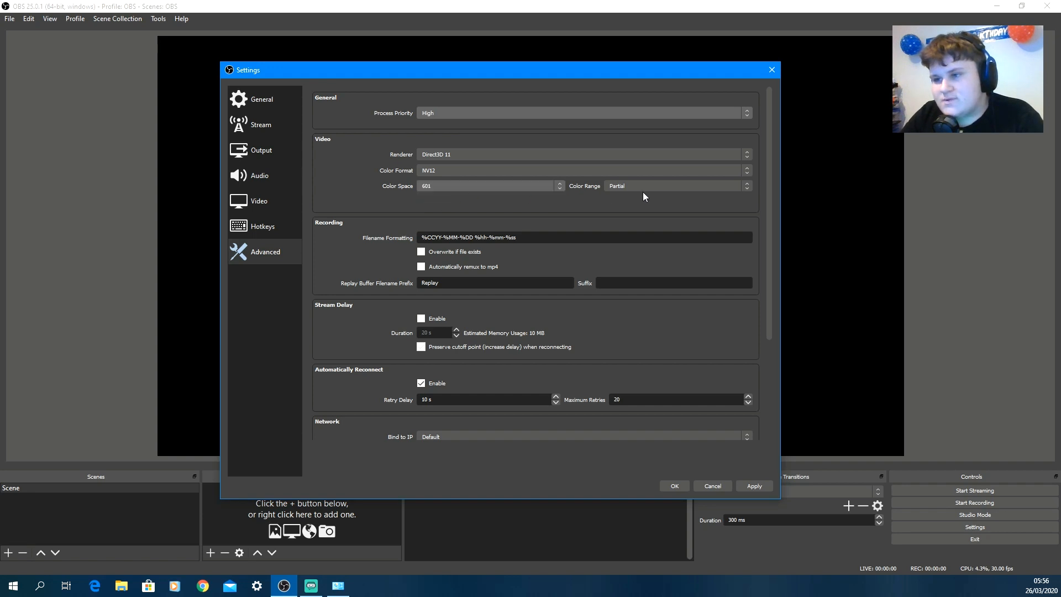
{"action": "left_click", "coordinate": [493, 188]}
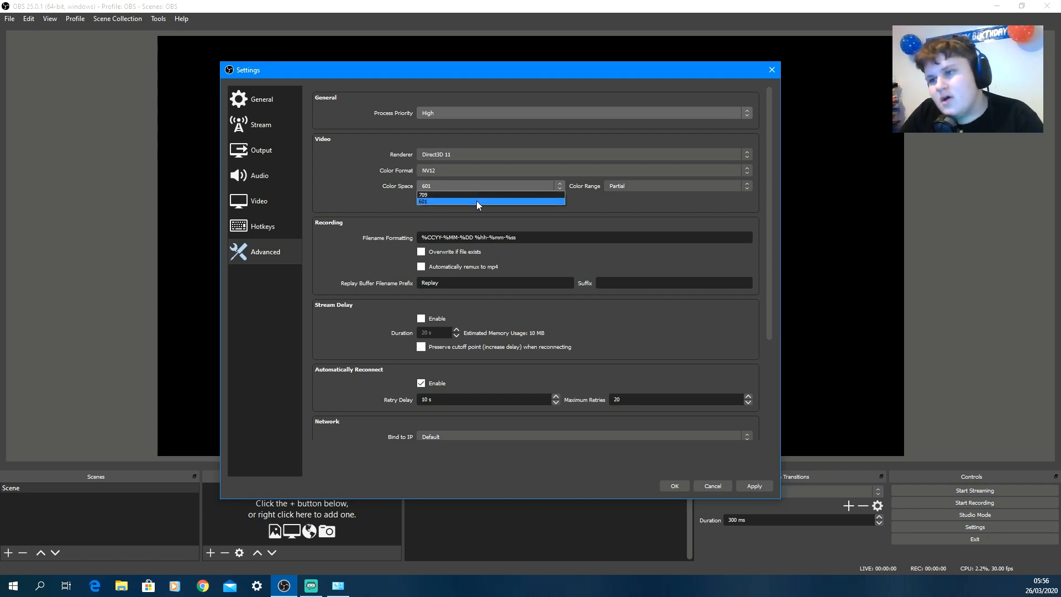
{"action": "left_click", "coordinate": [654, 194]}
{"action": "left_click", "coordinate": [653, 188]}
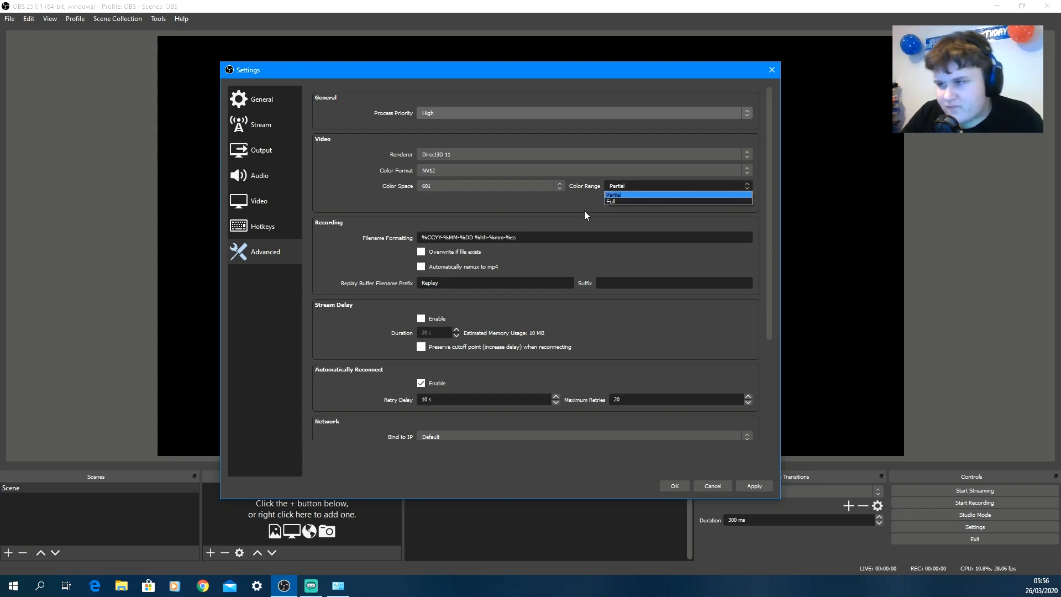
{"action": "left_click", "coordinate": [585, 215]}
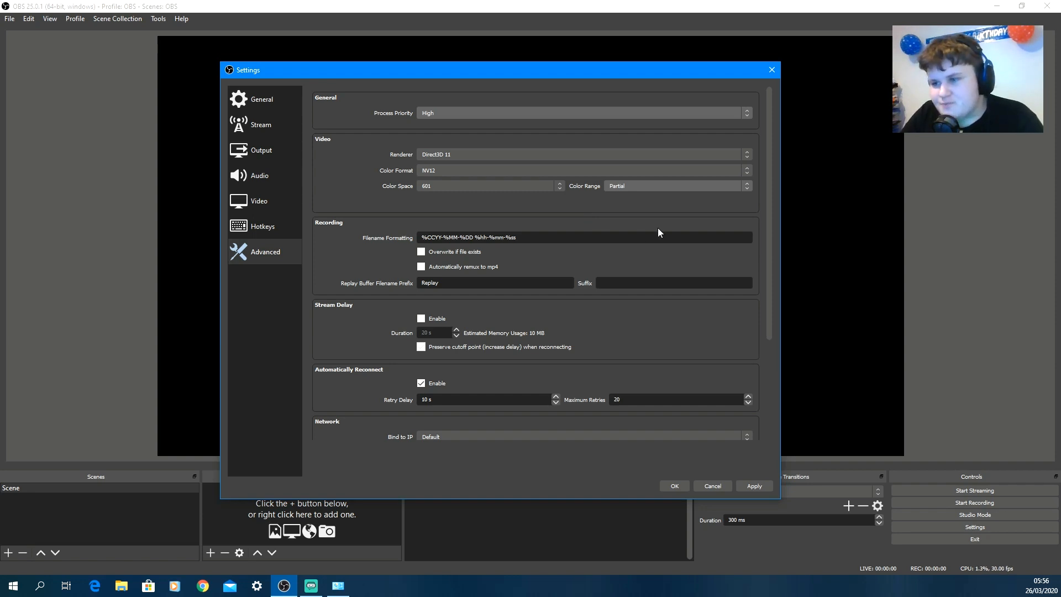
- Review the advanced network options, and save all settings with a restart of OBS Studio
{"action": "scroll", "coordinate": [758, 234], "scroll_direction": "down", "scroll_amount": 5}
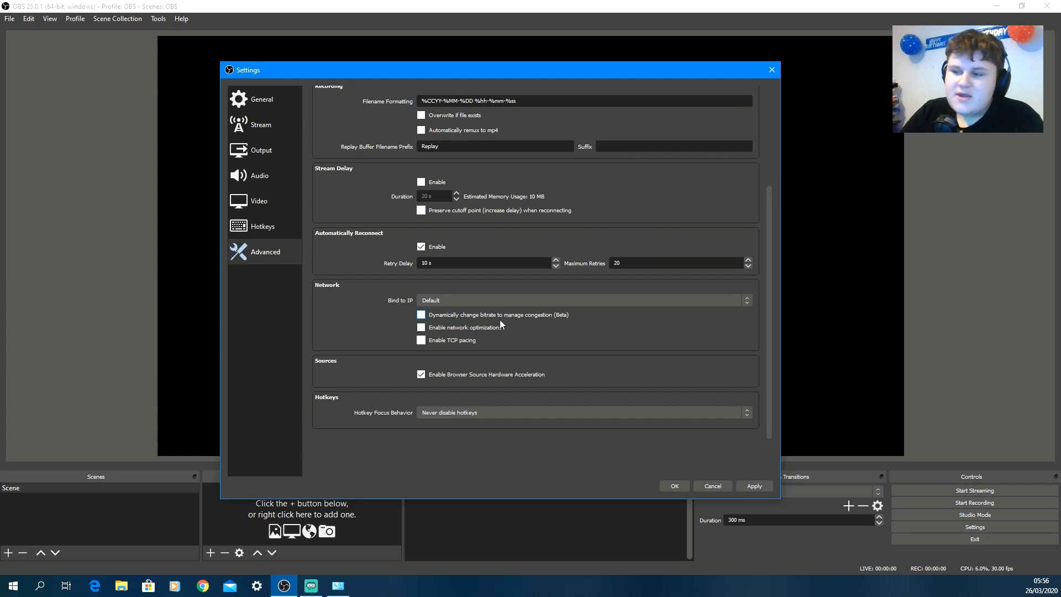
{"action": "mouse_move", "coordinate": [566, 312]}
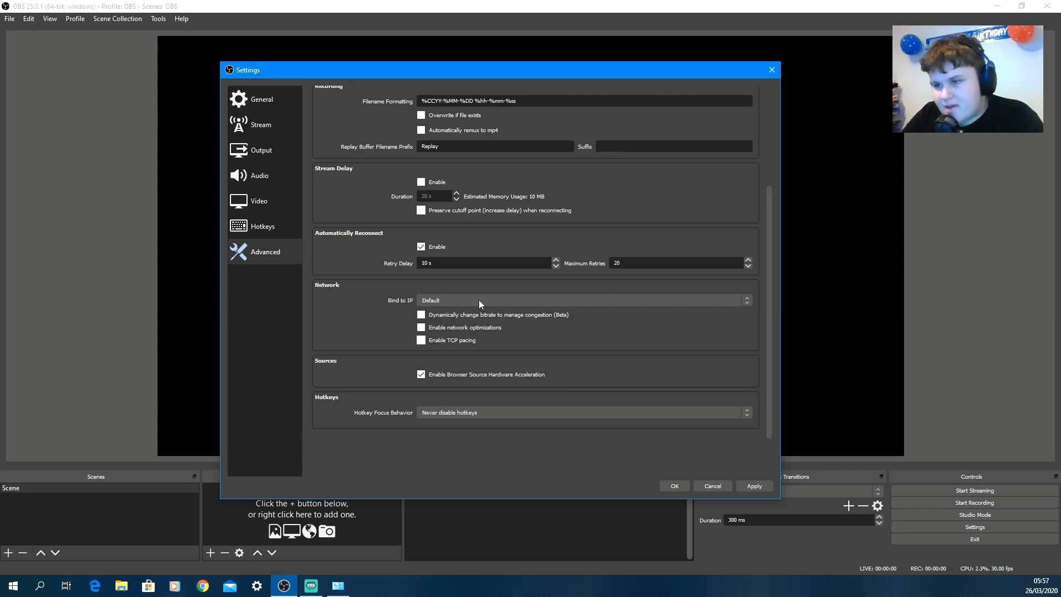
{"action": "left_click", "coordinate": [668, 487]}
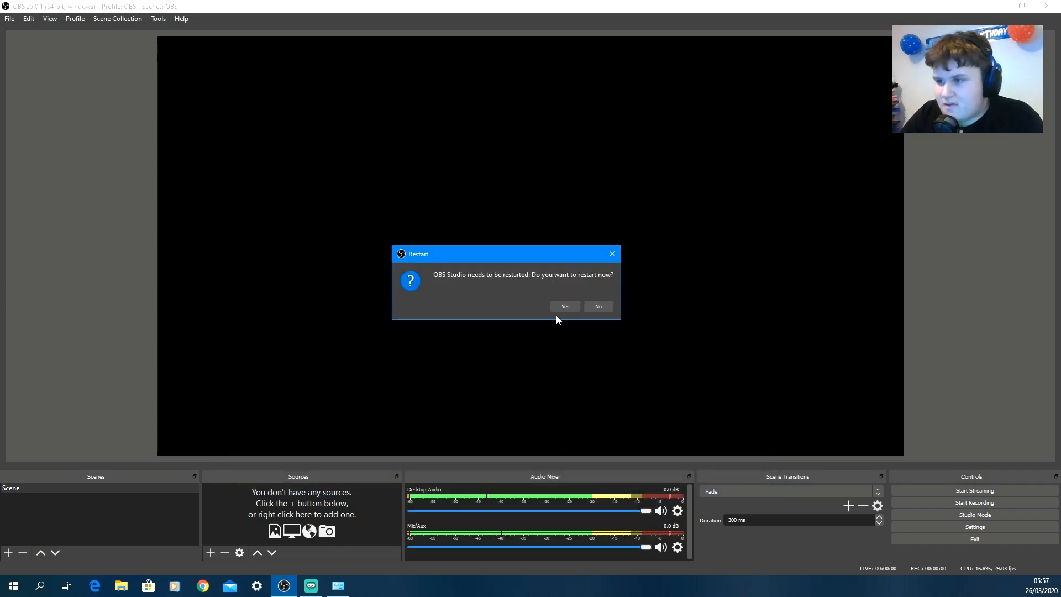
{"action": "left_click", "coordinate": [563, 307]}
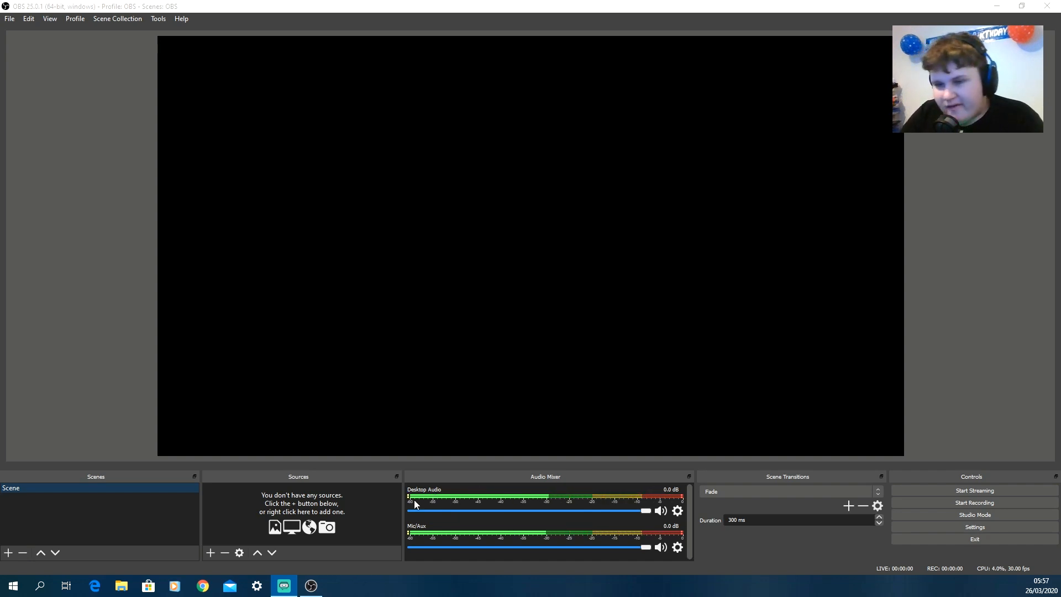
- Add a Display Capture source to the scene that captures Display 2 at 1920x1080
{"action": "left_click", "coordinate": [208, 551]}
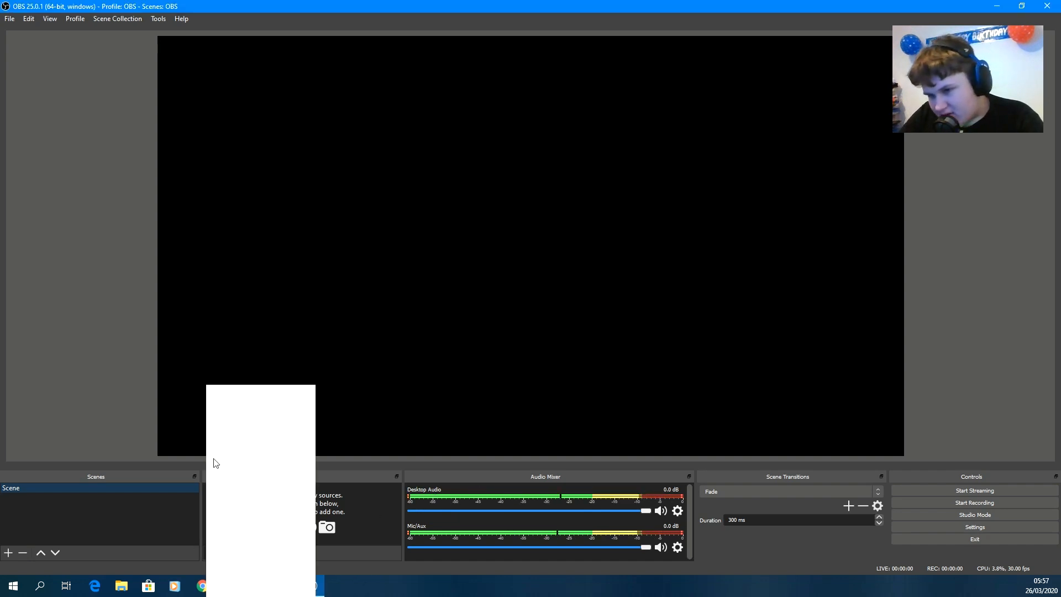
{"action": "left_click", "coordinate": [220, 448]}
{"action": "left_click", "coordinate": [570, 363]}
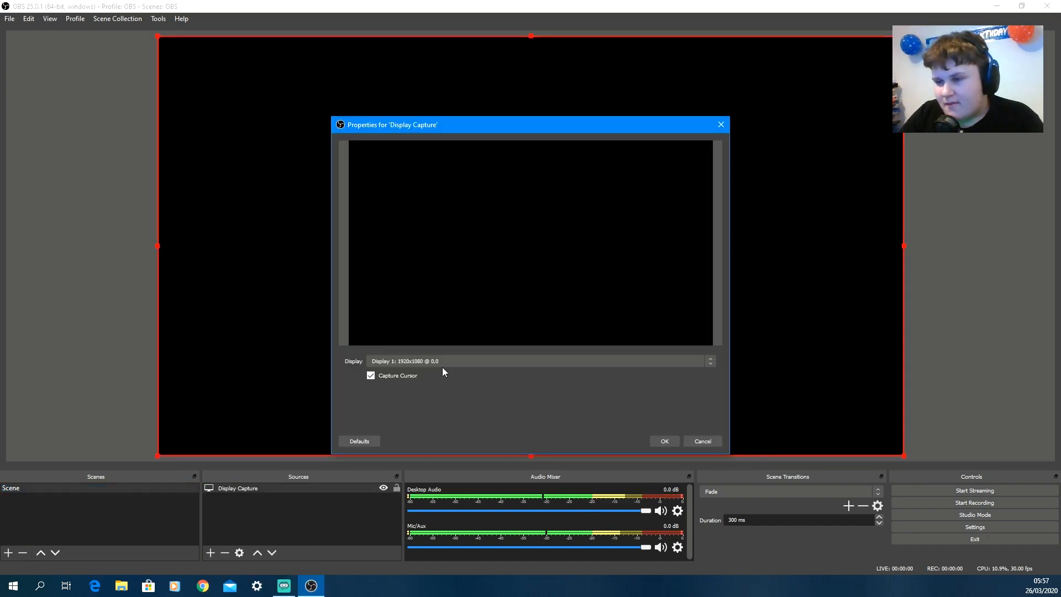
{"action": "left_click", "coordinate": [501, 360]}
{"action": "left_click", "coordinate": [451, 370]}
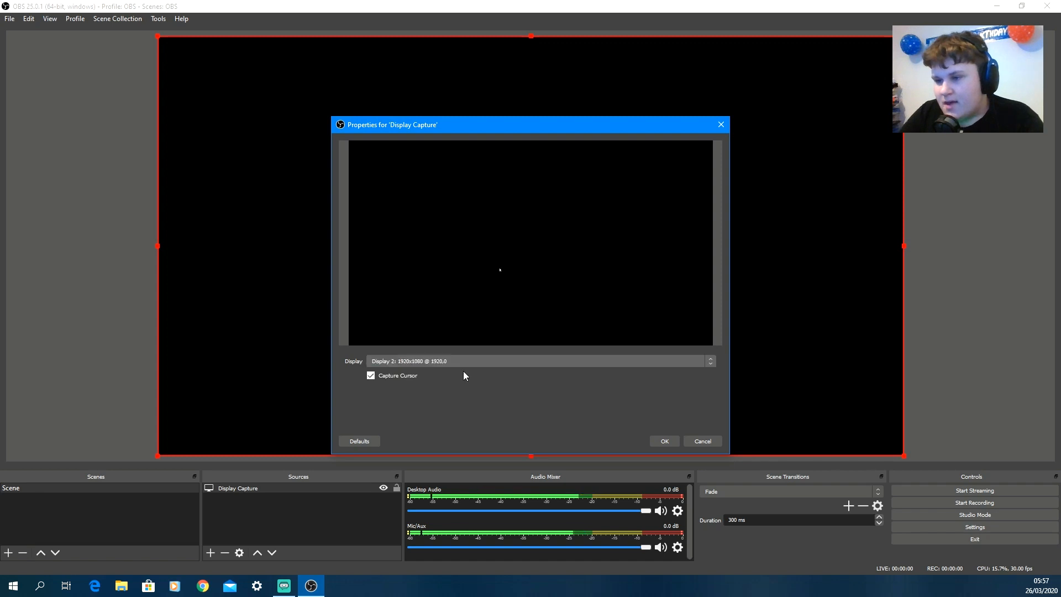
{"action": "left_click", "coordinate": [664, 440]}
- Remove the Display Capture source from the scene, and try to start streaming without any source
{"action": "left_click", "coordinate": [225, 552]}
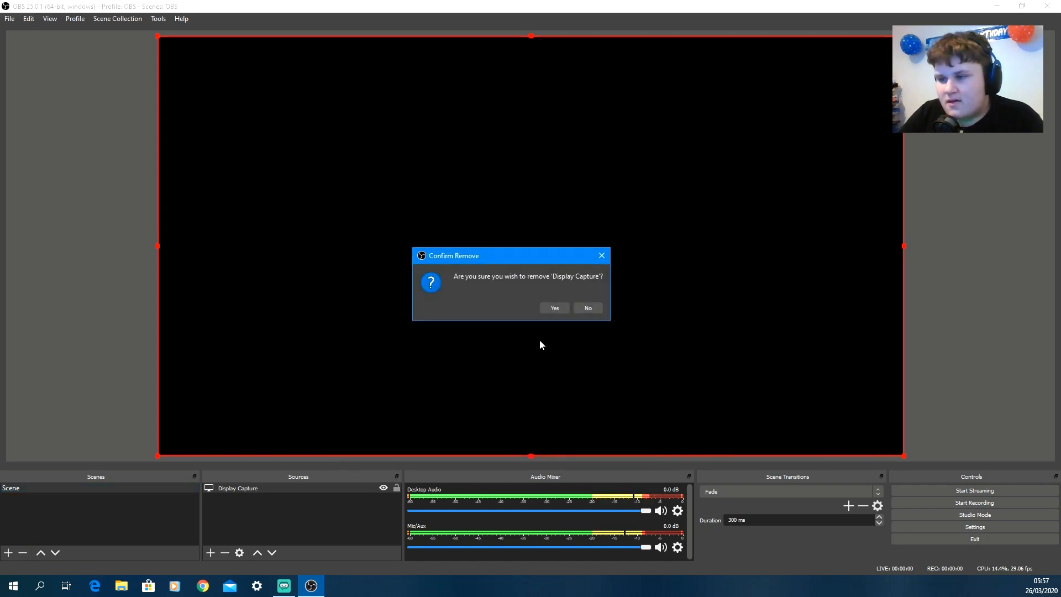
{"action": "left_click", "coordinate": [559, 307]}
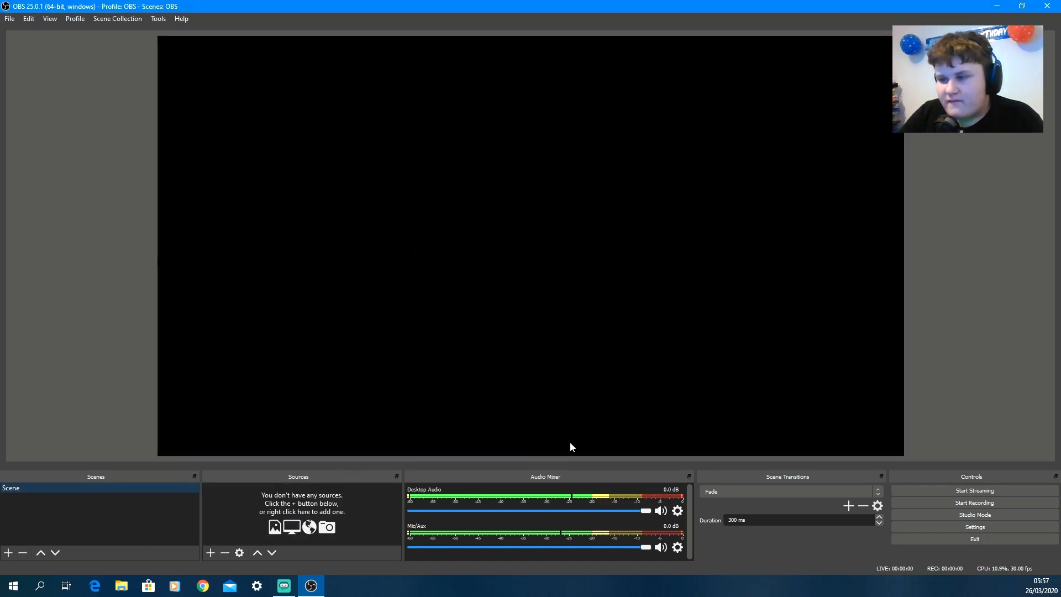
{"action": "left_click", "coordinate": [943, 490]}
{"action": "left_click", "coordinate": [645, 307]}
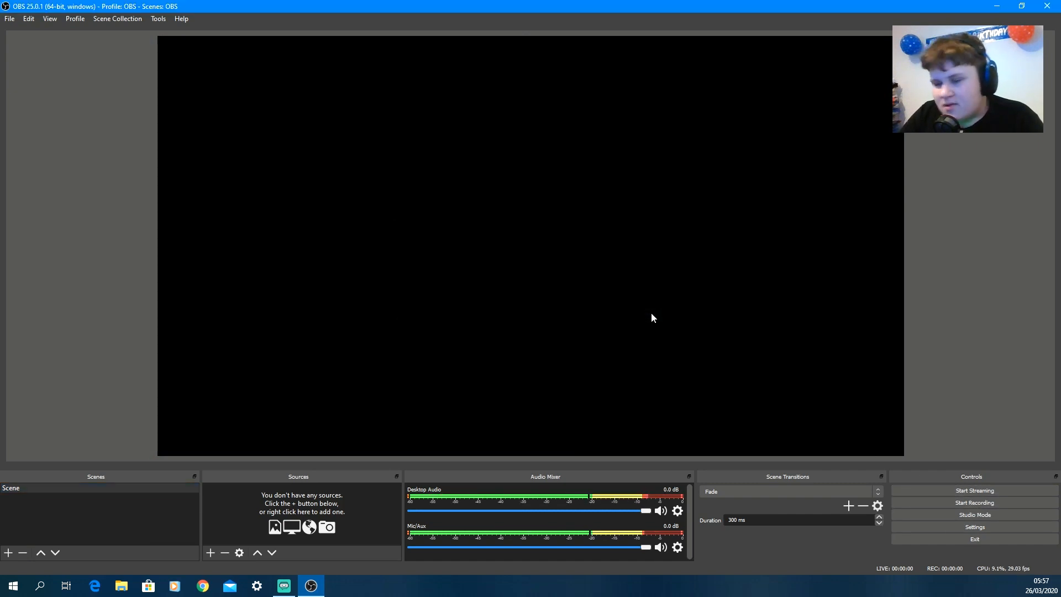